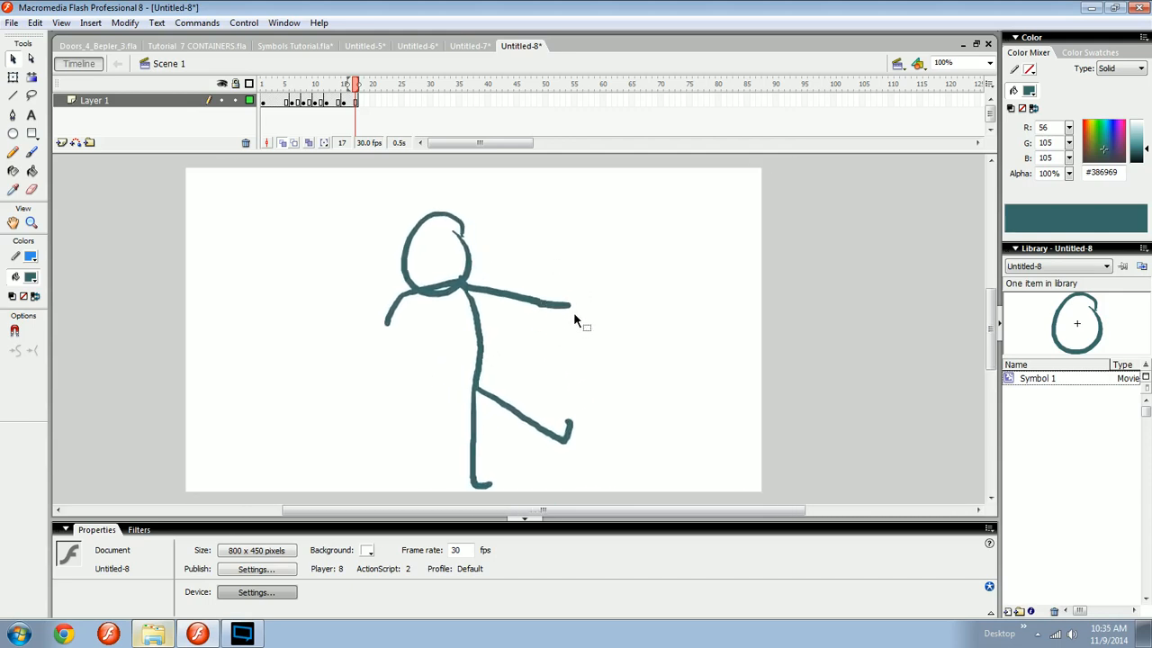
pyautogui.press('b')
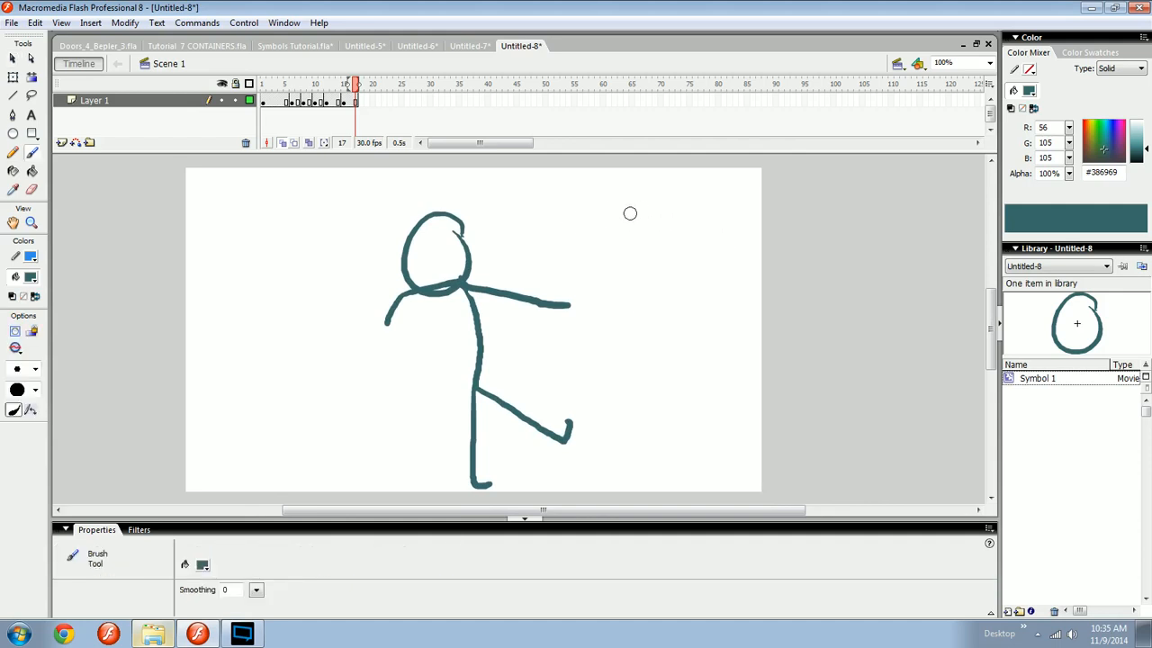
pyautogui.moveTo(552, 230)
pyautogui.mouseDown()
pyautogui.moveTo(612, 231)
pyautogui.moveTo(545, 229)
pyautogui.mouseUp()
pyautogui.moveTo(630, 200)
pyautogui.mouseDown()
pyautogui.moveTo(651, 197)
pyautogui.moveTo(632, 200)
pyautogui.mouseUp()
pyautogui.moveTo(617, 250)
pyautogui.mouseDown()
pyautogui.moveTo(597, 257)
pyautogui.moveTo(634, 274)
pyautogui.mouseUp()
pyautogui.hotkey('ctrl', 'z')
pyautogui.hotkey('ctrl', 'z')
pyautogui.hotkey('ctrl', 'z')
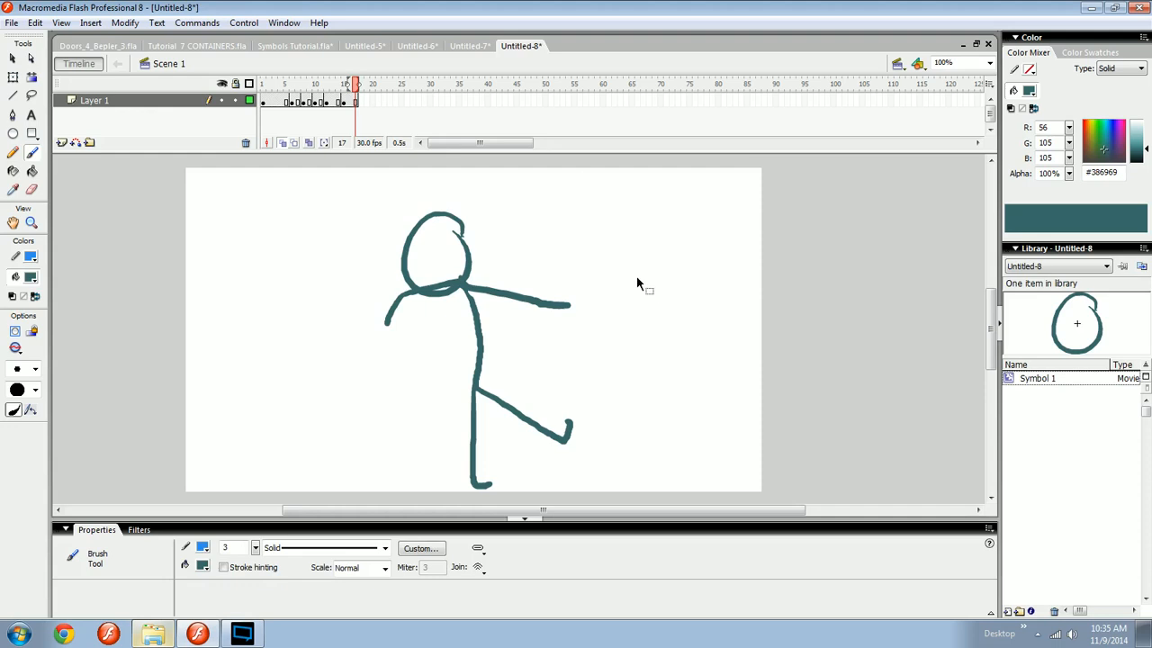
# Cut frames 1 to 17 of the stick figure animation from Layer 1 in the main scene.
pyautogui.press('v')
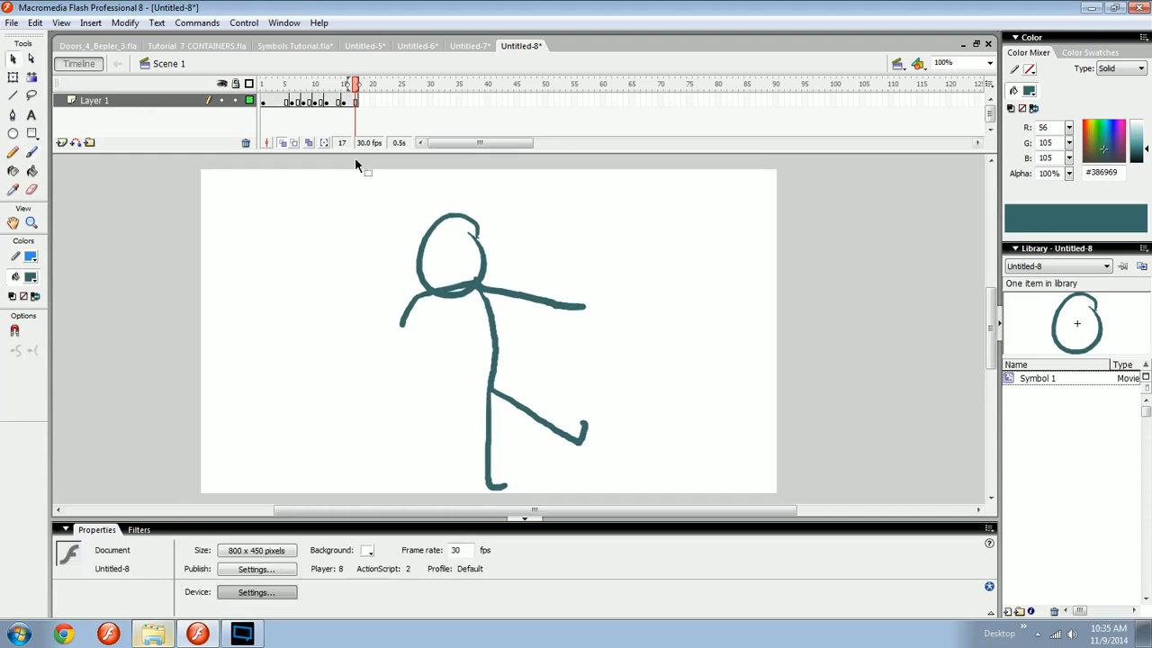
pyautogui.moveTo(263, 101); pyautogui.dragTo(355, 104)
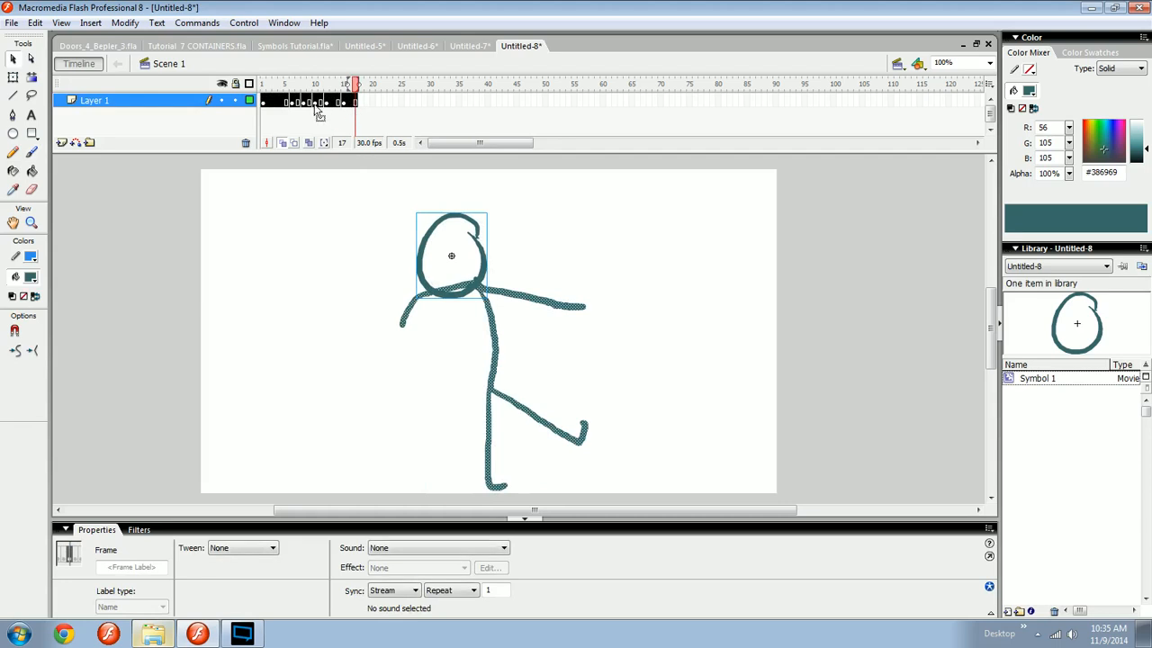
pyautogui.rightClick(317, 107)
pyautogui.click(364, 257)
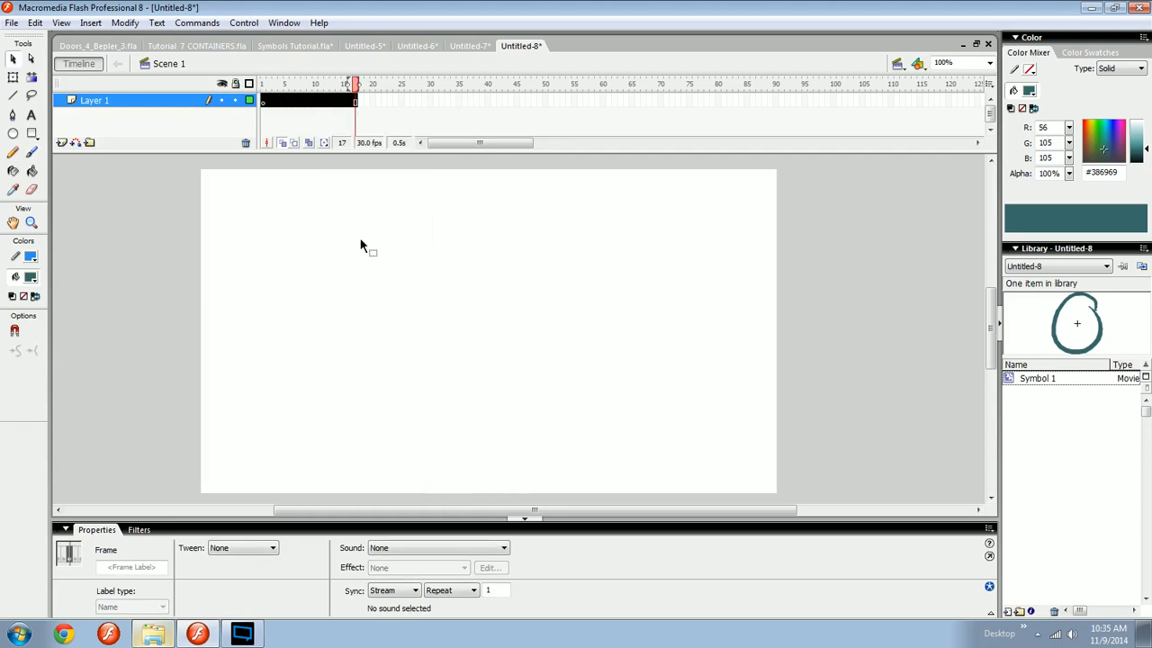
pyautogui.click(265, 101)
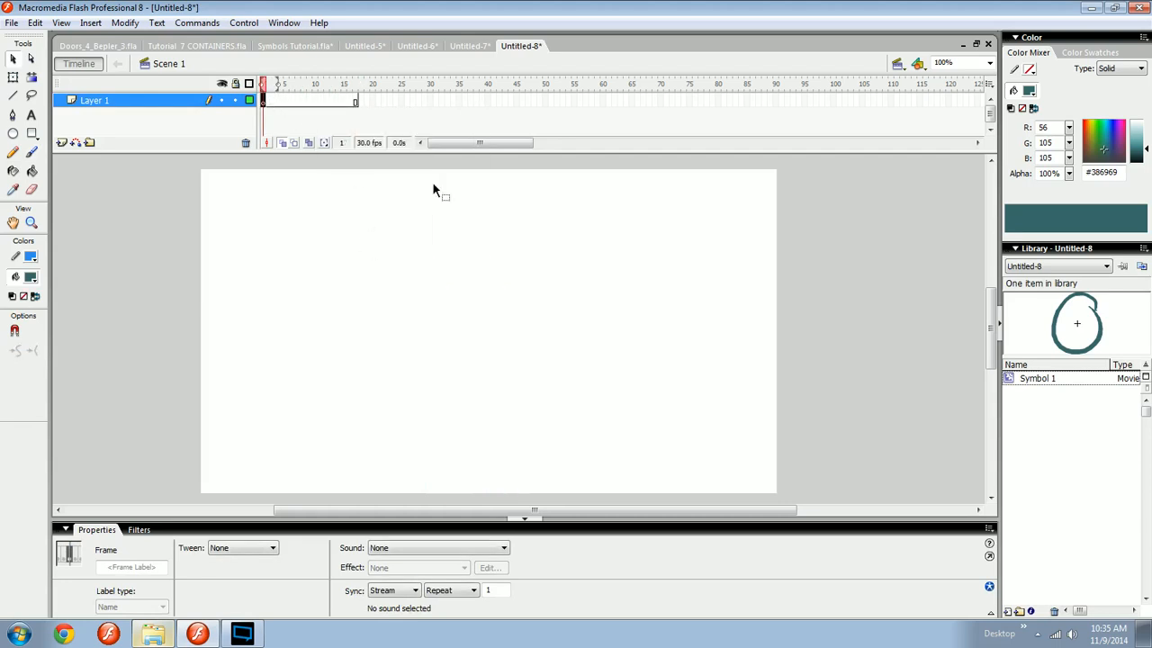
# Create a new graphic symbol named Walk.
pyautogui.click(1007, 610)
pyautogui.click(488, 231)
pyautogui.hotkey('ctrl', 'a')
pyautogui.write('Walk')
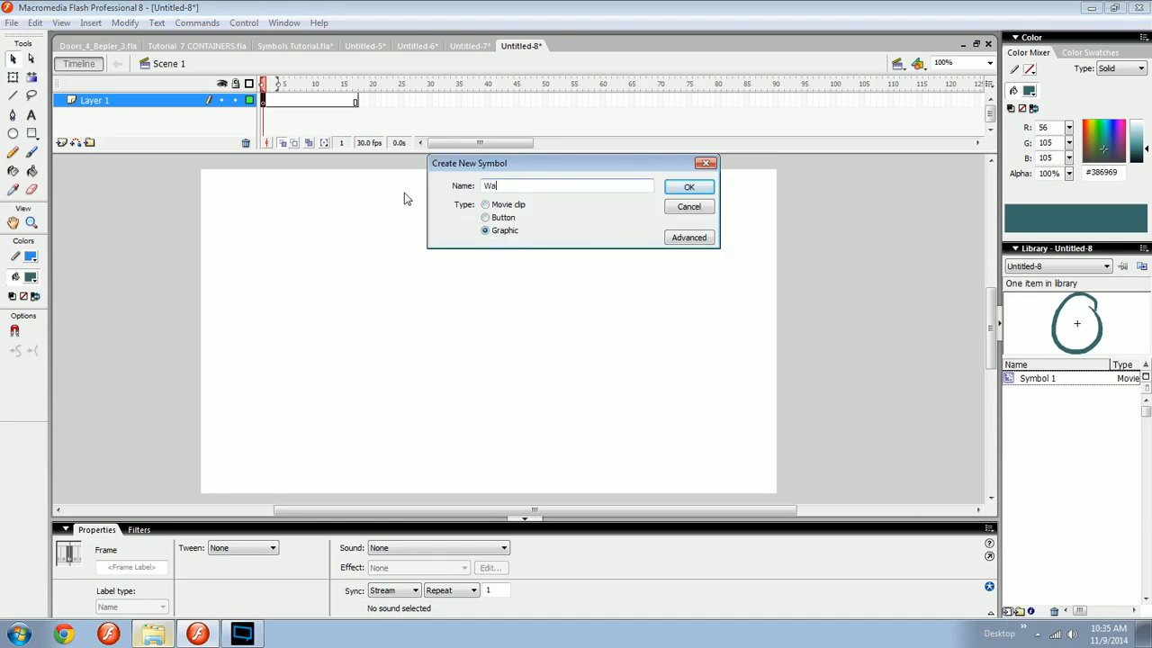
pyautogui.press('Return')
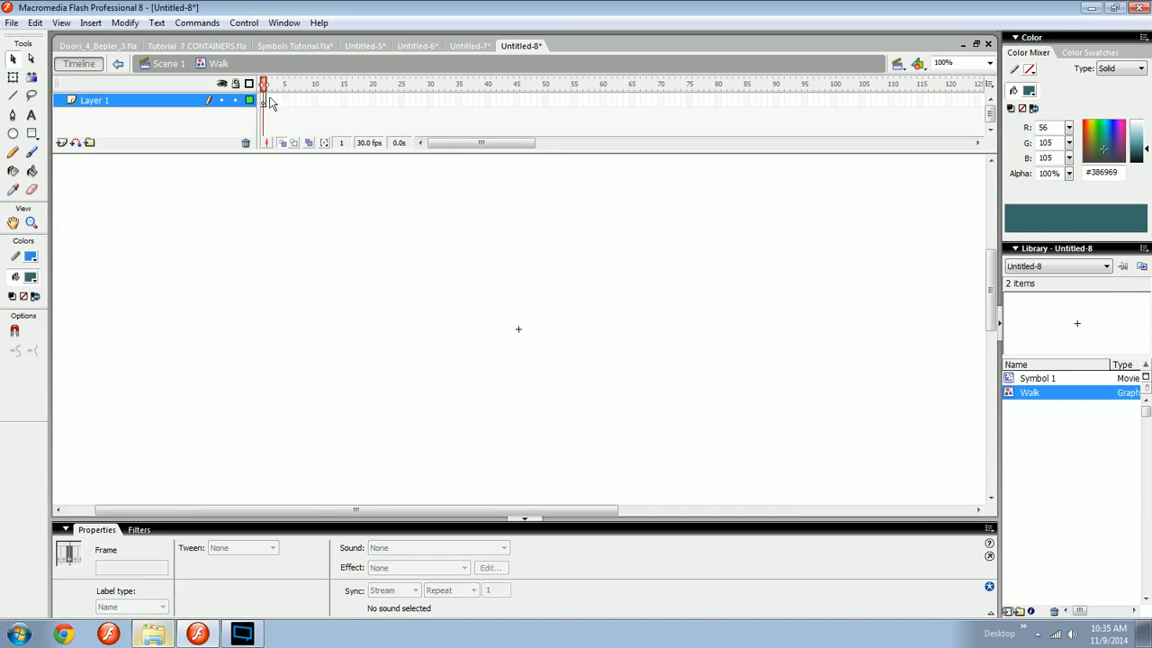
# Paste the cut frames into the first frame of the Walk symbol and return to Scene 1.
pyautogui.rightClick(263, 101)
pyautogui.click(340, 288)
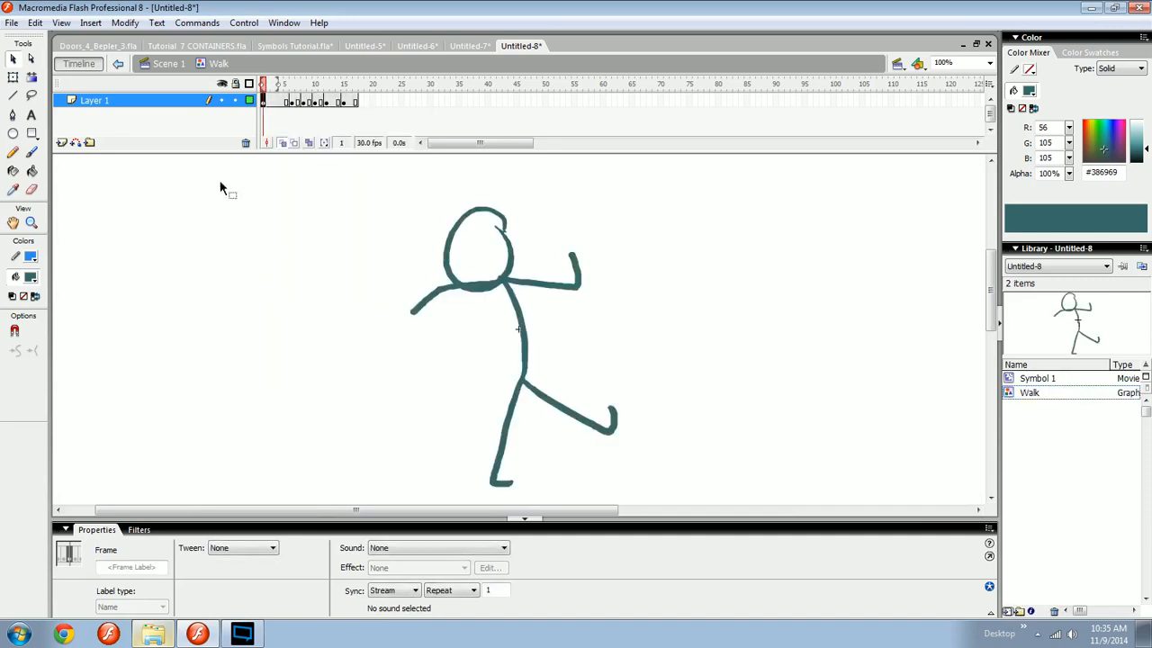
pyautogui.click(167, 63)
# Place an instance of Walk near the stage's lower-left corner, scaled down to about 95 × 130 px.
pyautogui.click(504, 207)
pyautogui.moveTo(1021, 334); pyautogui.dragTo(346, 379)
pyautogui.moveTo(449, 233); pyautogui.dragTo(379, 329)
pyautogui.moveTo(353, 370); pyautogui.dragTo(262, 434)
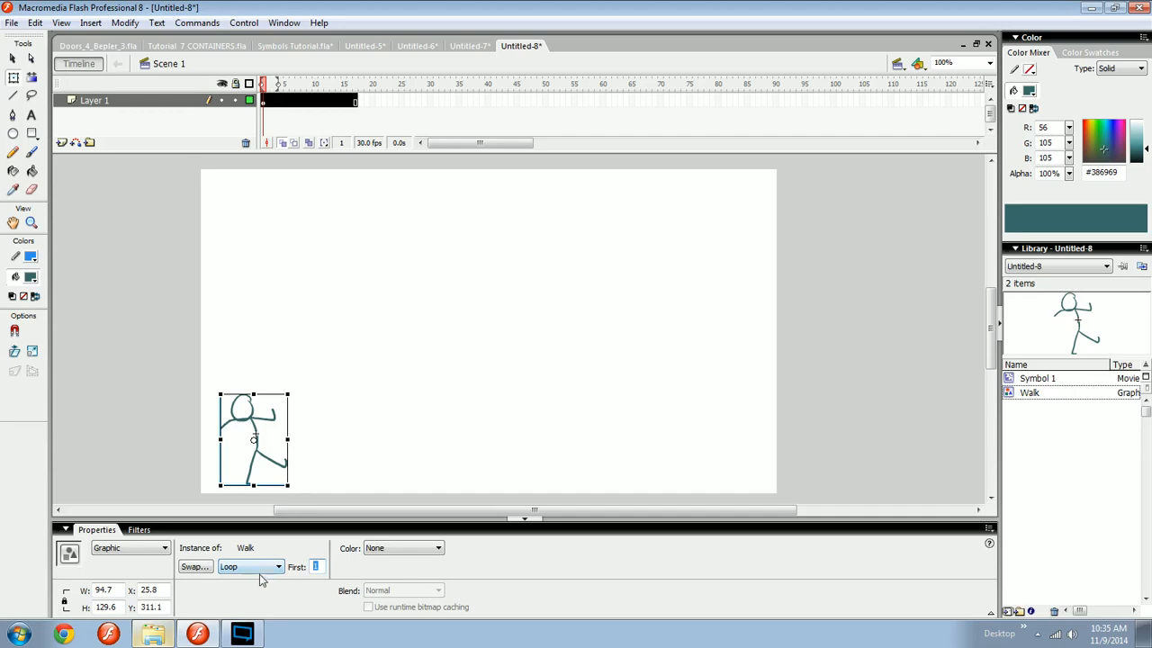
# Set the Walk instance's playback to Loop, preview the animation and return to the first frame.
pyautogui.click(261, 573)
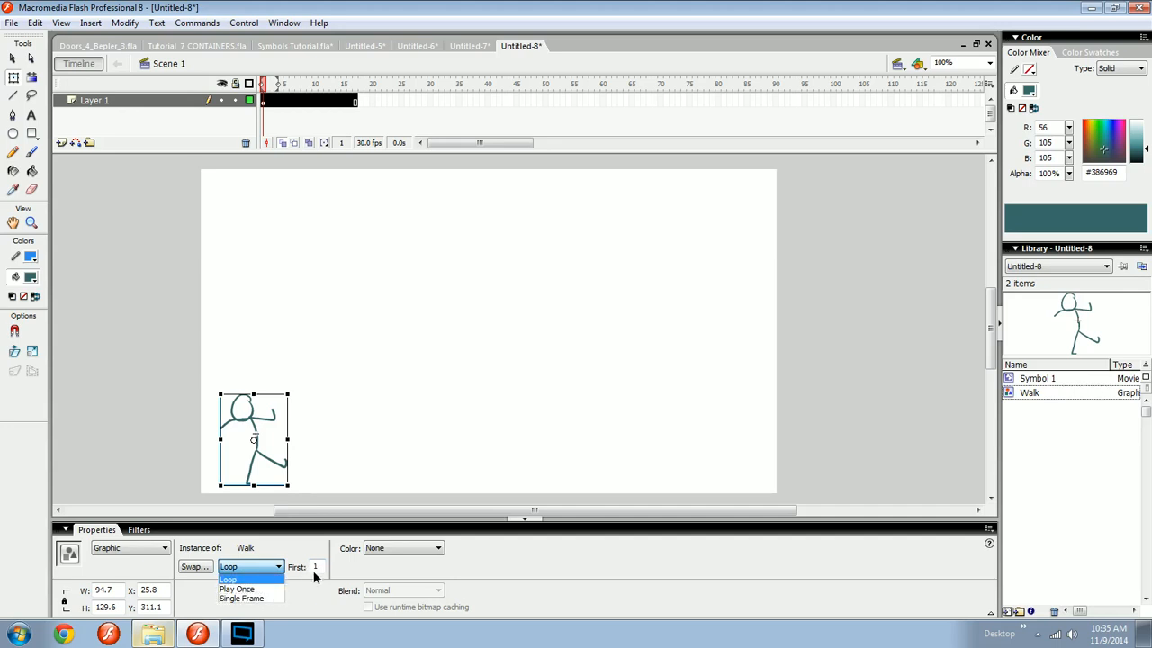
pyautogui.click(258, 581)
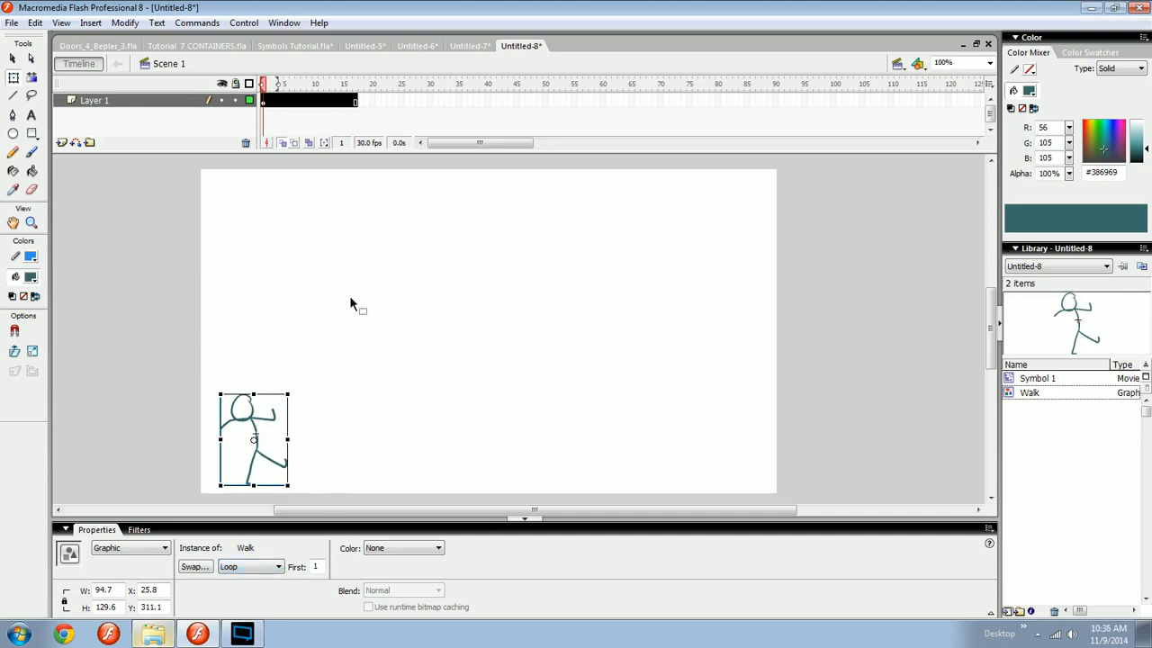
pyautogui.press('Return')
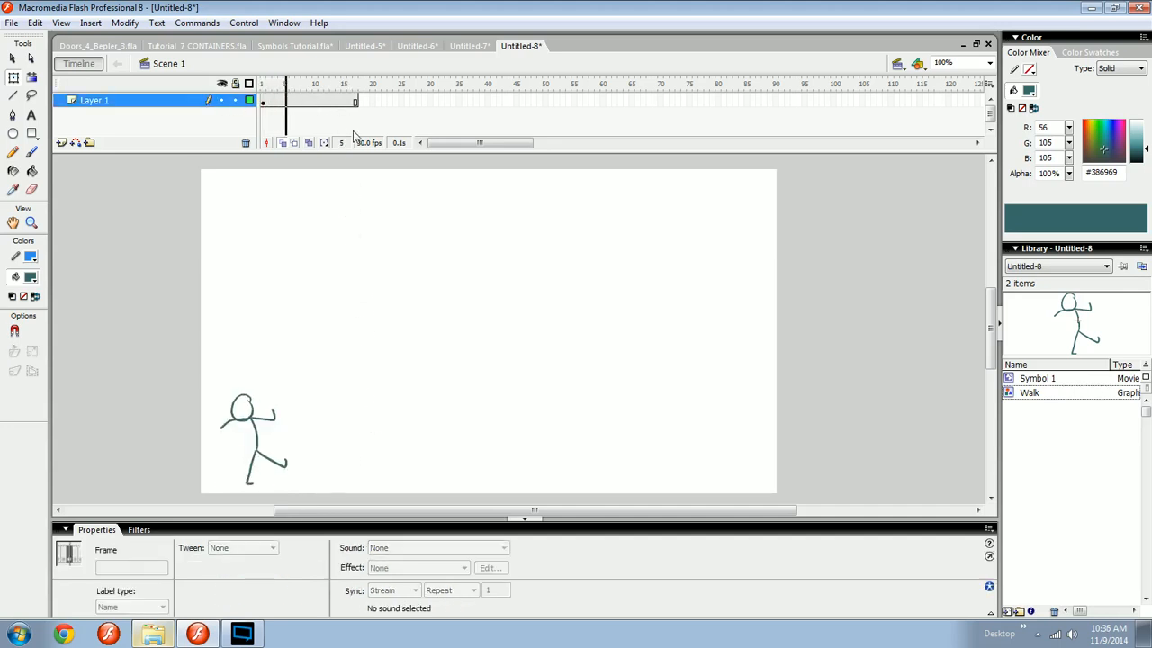
pyautogui.moveTo(311, 83); pyautogui.dragTo(263, 85)
# Try rotating the Walk instance onto its side, preview the animation, and undo the rotation.
pyautogui.click(255, 400)
pyautogui.moveTo(297, 394)
pyautogui.mouseDown()
pyautogui.moveTo(287, 386)
pyautogui.moveTo(301, 398)
pyautogui.mouseUp()
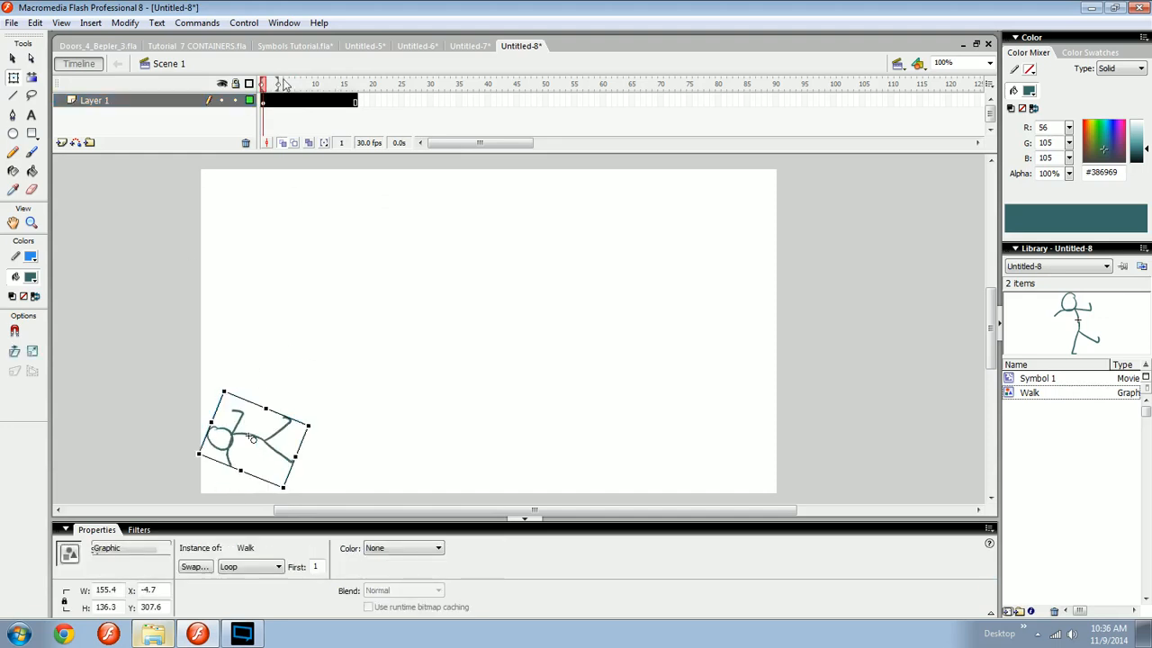
pyautogui.click(257, 101)
pyautogui.press('Return')
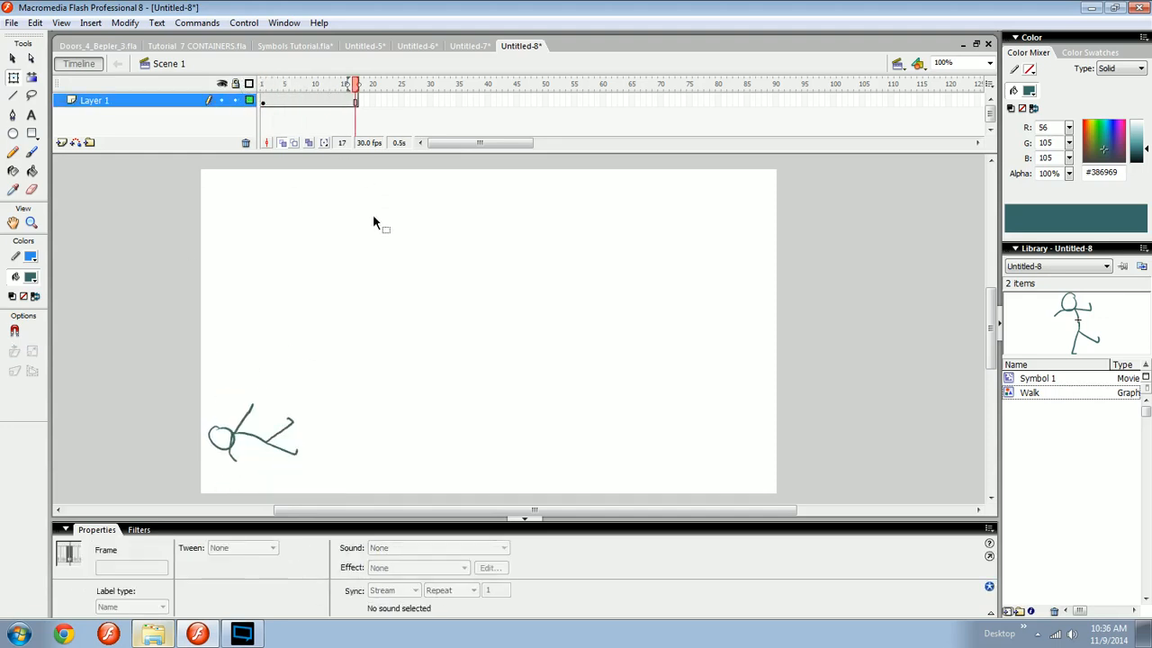
pyautogui.hotkey('ctrl', 'z')
pyautogui.hotkey('ctrl', 'z')
pyautogui.click(386, 331)
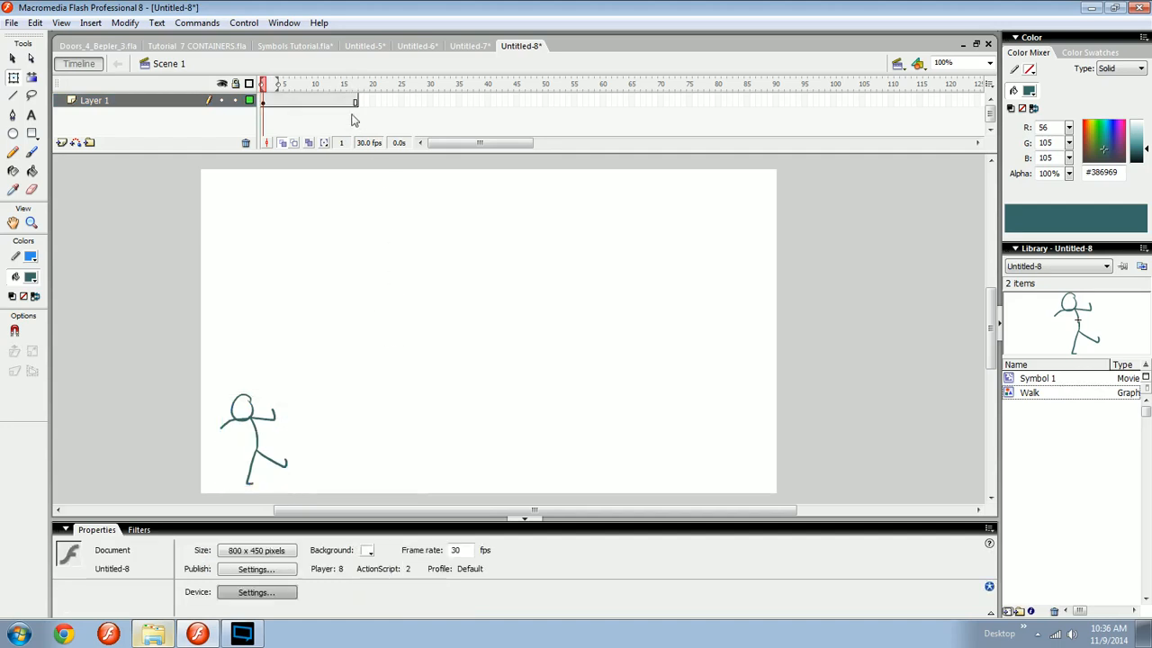
# Extend Layer 1 to frame 85, play back the looping walk and return to the first frame.
pyautogui.moveTo(376, 101); pyautogui.dragTo(748, 101)
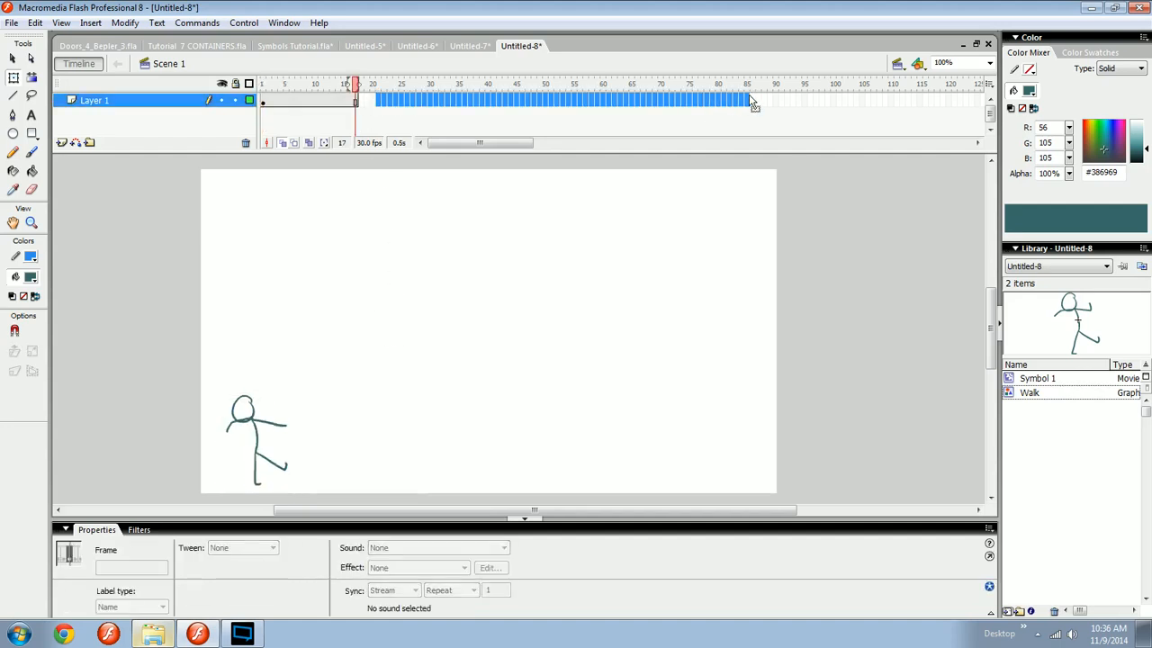
pyautogui.press('F5')
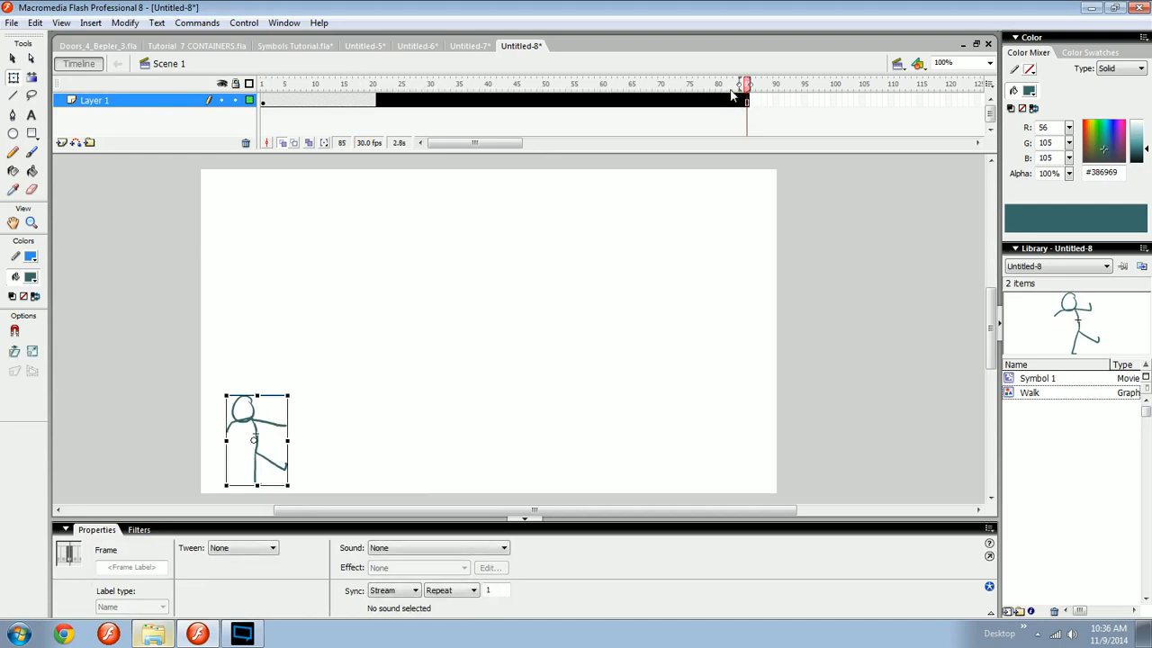
pyautogui.moveTo(732, 81); pyautogui.dragTo(765, 75)
pyautogui.press('Return')
pyautogui.click(747, 102)
pyautogui.moveTo(677, 87); pyautogui.dragTo(263, 90)
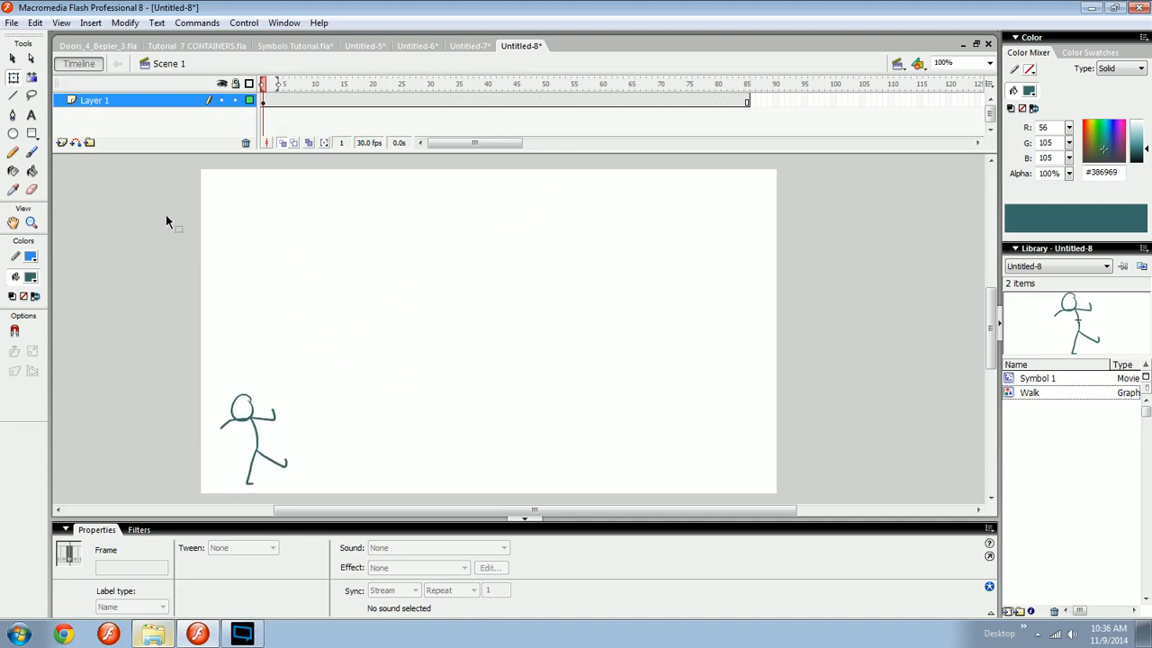
# Add a new layer beneath Layer 1 and draw a straight blue ground line along the stage's bottom edge.
pyautogui.click(61, 142)
pyautogui.moveTo(106, 99); pyautogui.dragTo(117, 125)
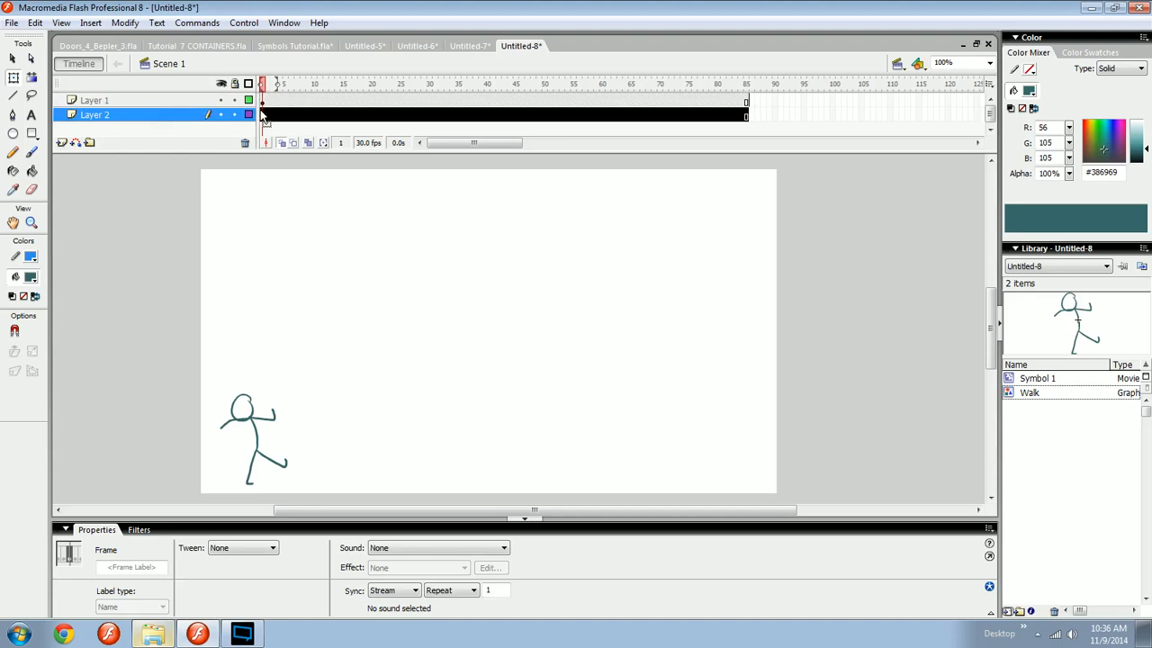
pyautogui.moveTo(431, 387); pyautogui.dragTo(391, 373)
pyautogui.press('n')
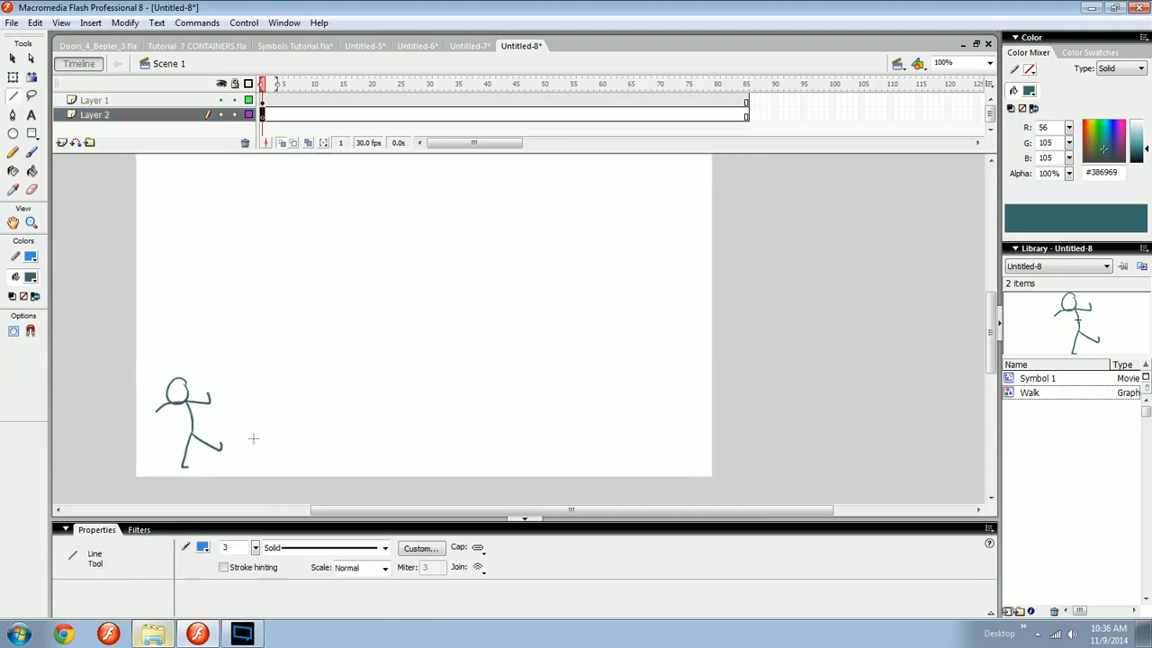
pyautogui.moveTo(123, 474); pyautogui.dragTo(724, 474)
# Erase evenly spaced gaps along the blue ground line to turn it into a dashed line.
pyautogui.press('e')
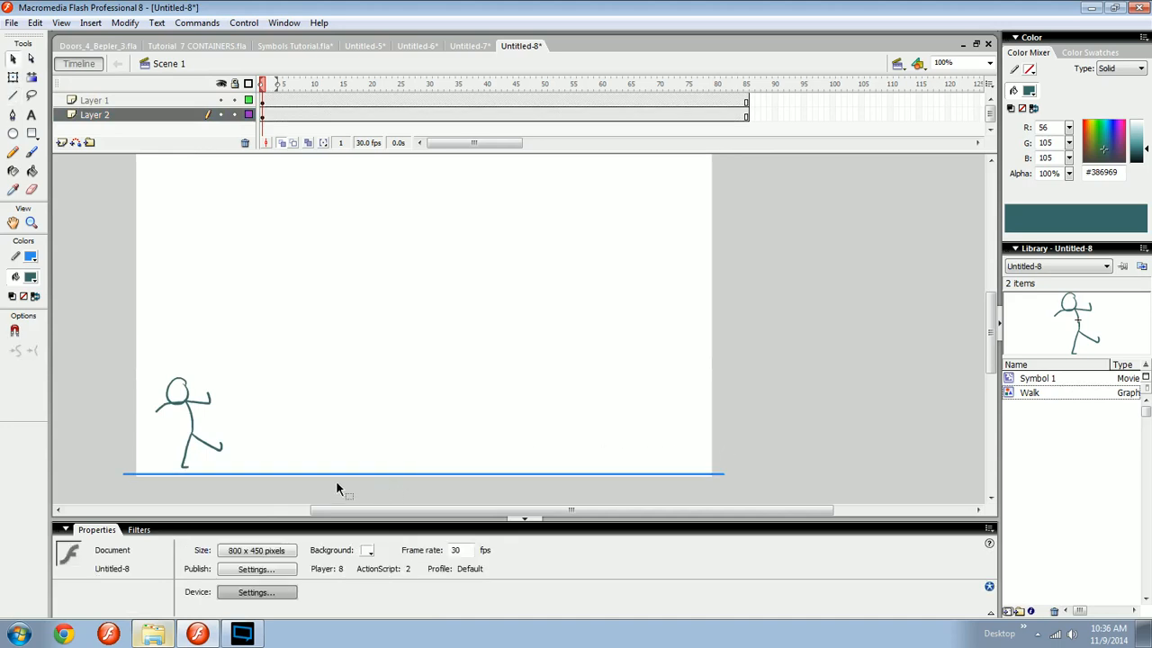
pyautogui.click(161, 477)
pyautogui.click(193, 481)
pyautogui.click(240, 478)
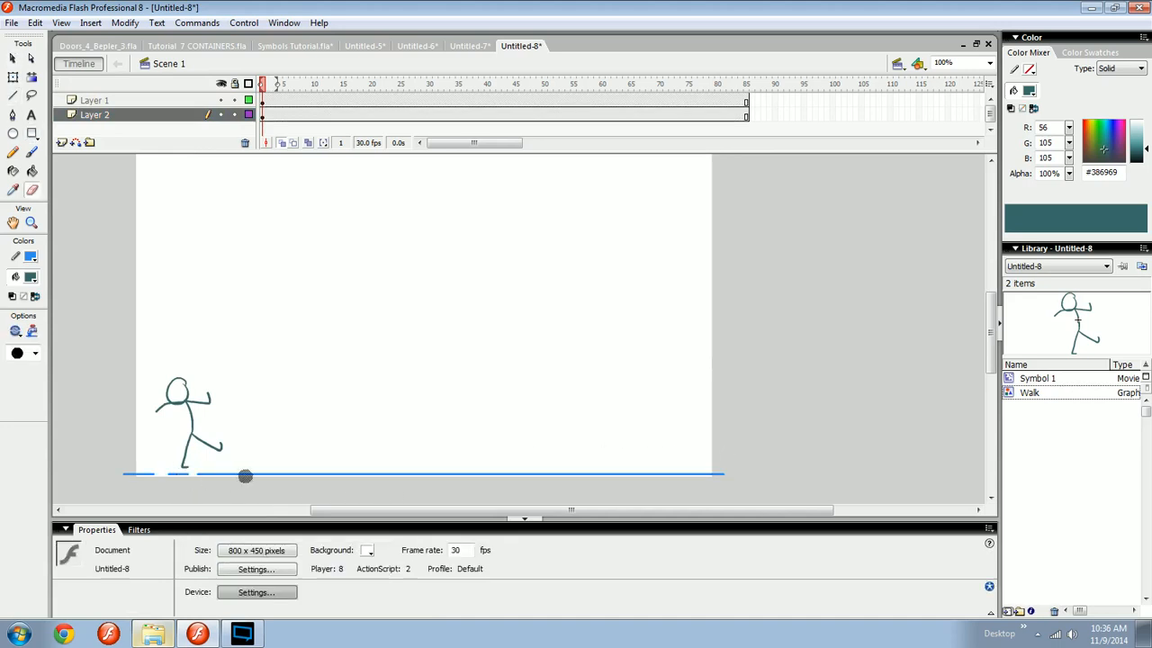
pyautogui.click(290, 477)
pyautogui.click(346, 477)
pyautogui.click(396, 476)
pyautogui.click(447, 476)
pyautogui.click(505, 475)
pyautogui.click(576, 476)
pyautogui.click(631, 475)
pyautogui.click(675, 475)
pyautogui.press('v')
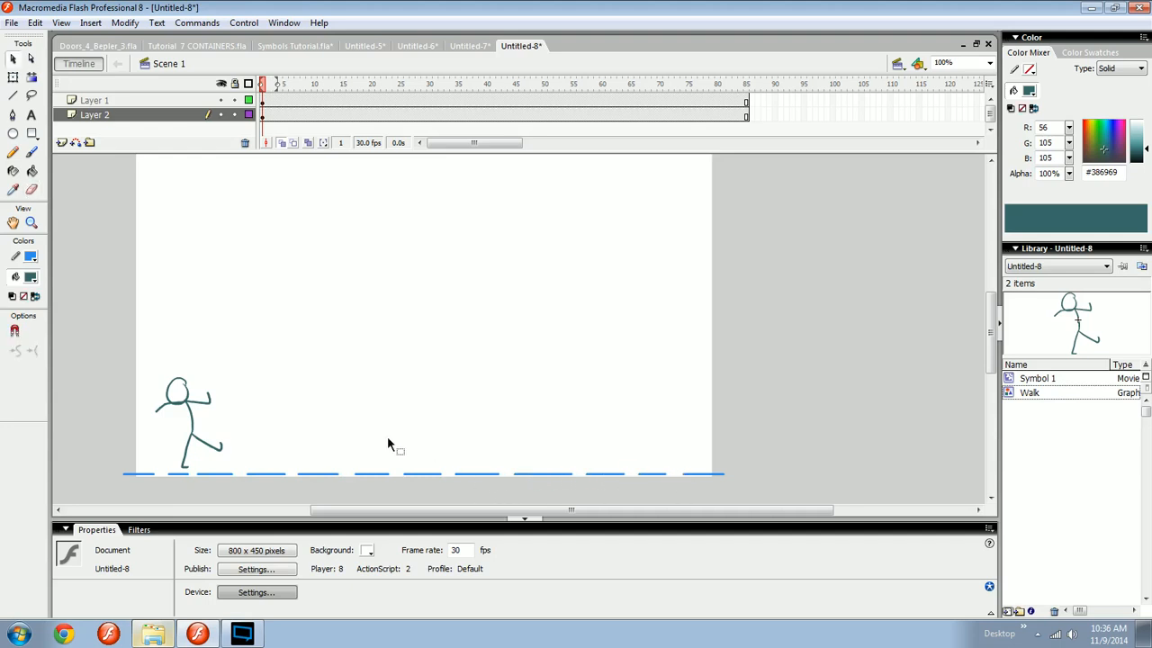
# Move the Walk instance so its foot rests on the dashed ground line, at about X 15.8, Y 316.1.
pyautogui.click(205, 400)
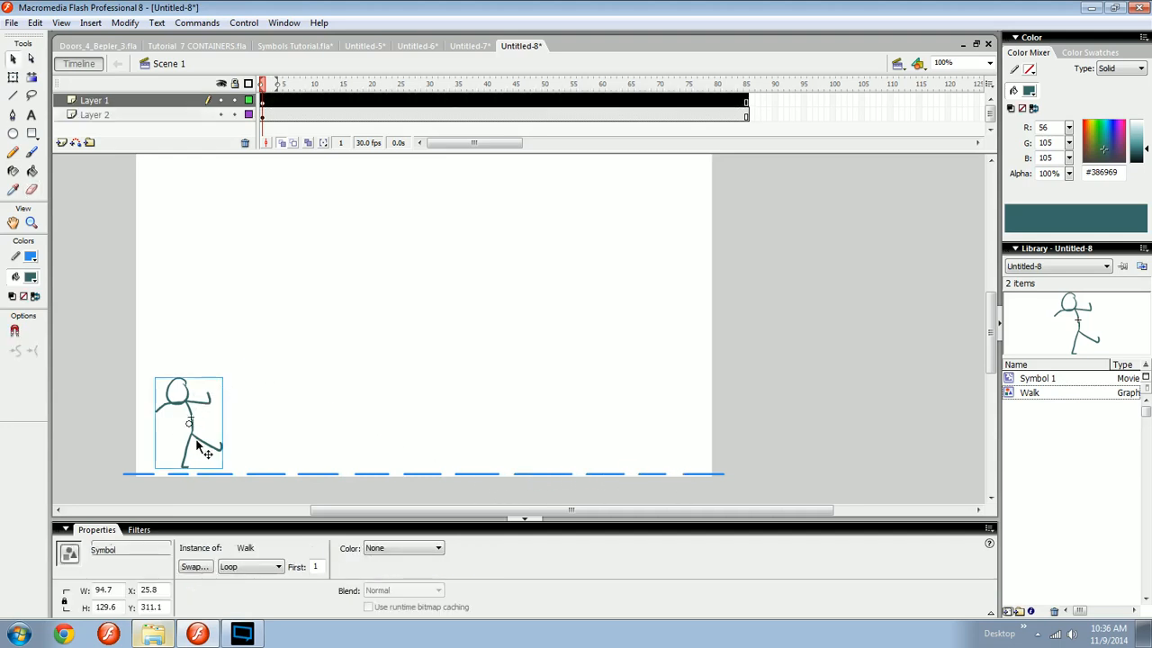
pyautogui.moveTo(195, 430); pyautogui.dragTo(197, 449)
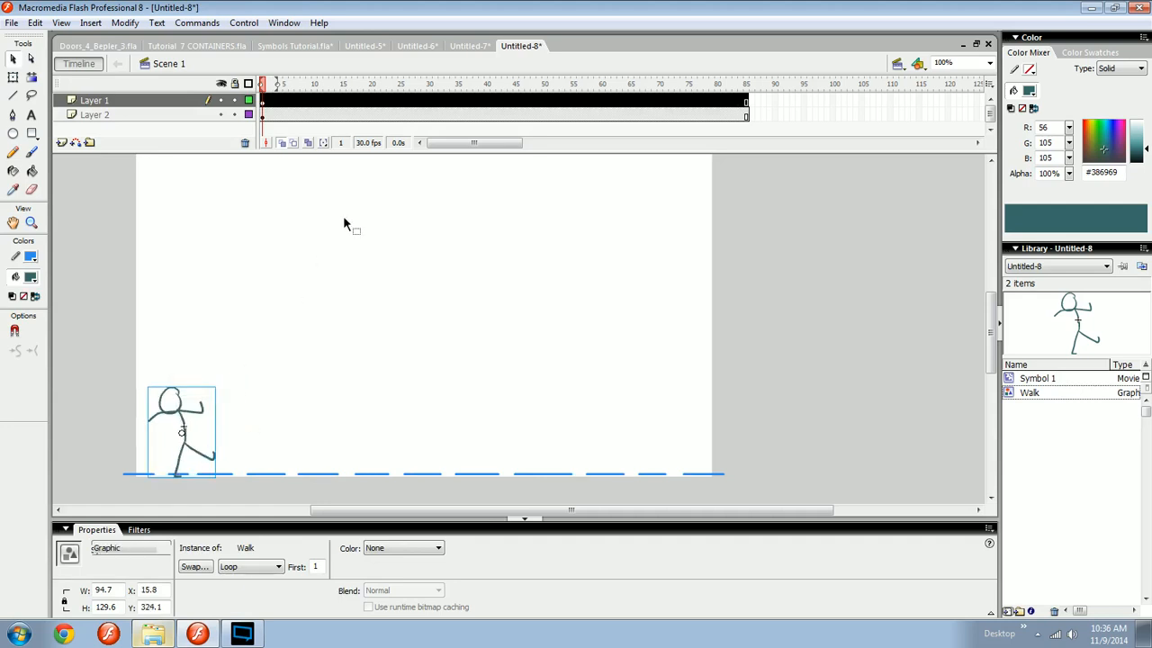
pyautogui.press('Up')
pyautogui.press('Up')
pyautogui.press('Up')
pyautogui.press('Up')
pyautogui.press('Up')
pyautogui.press('Up')
pyautogui.press('Up')
pyautogui.press('Up')
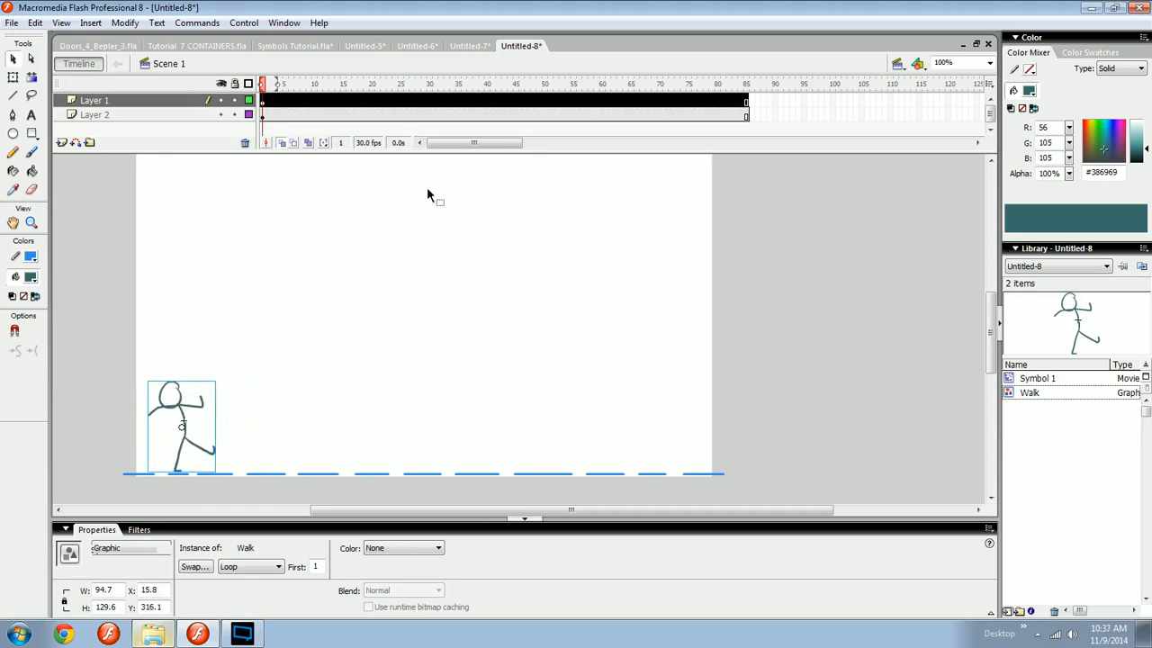
# Keyframe the figure at the stage's far right on frame 85 and create a motion tween across Layer 1.
pyautogui.click(746, 100)
pyautogui.moveTo(192, 416); pyautogui.dragTo(677, 386)
pyautogui.rightClick(565, 104)
pyautogui.click(577, 109)
pyautogui.click(394, 282)
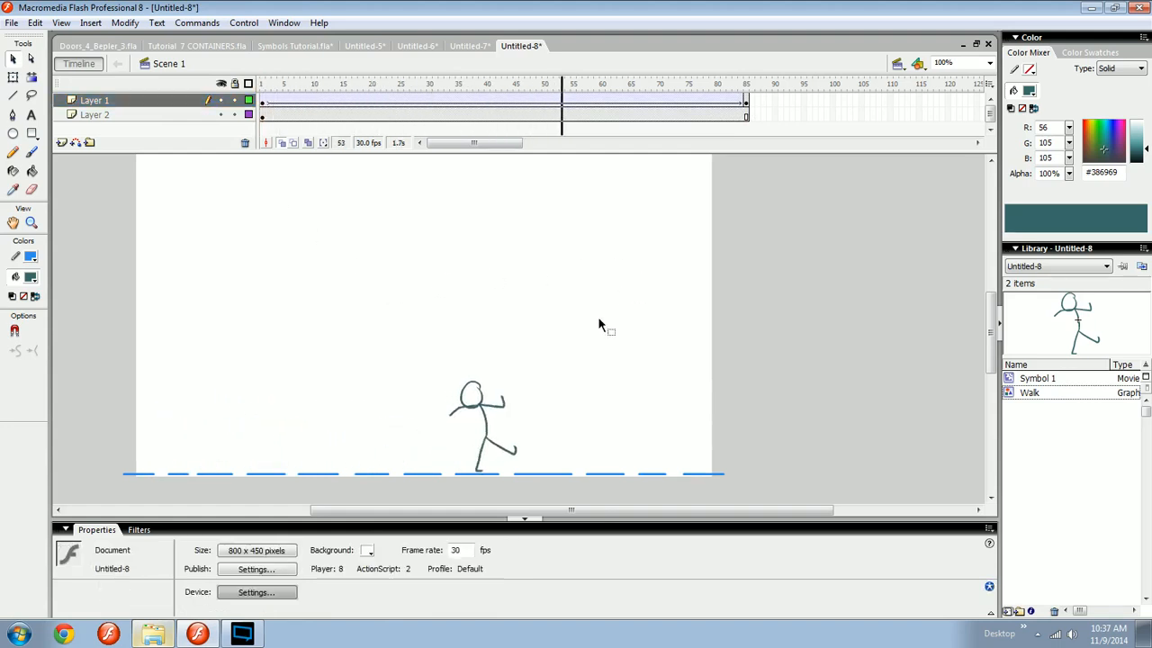
# Play the tweened walk several times from the start to check how the figure crosses the stage.
pyautogui.moveTo(663, 84); pyautogui.dragTo(269, 112)
pyautogui.press('Return')
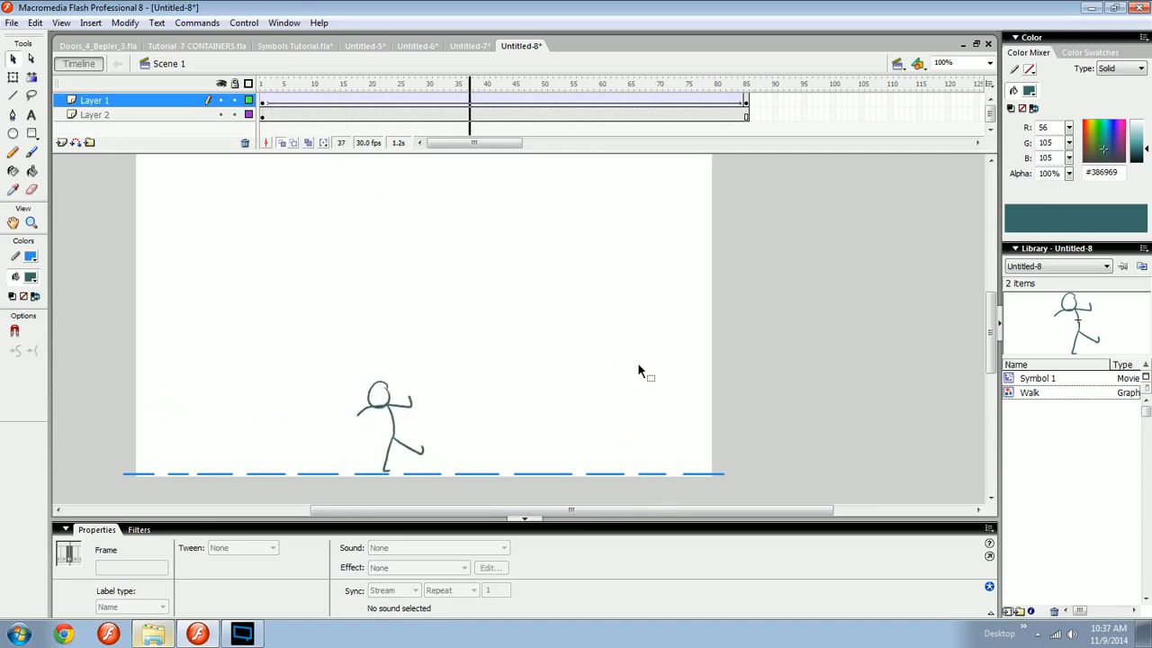
pyautogui.moveTo(745, 84); pyautogui.dragTo(273, 85)
pyautogui.press('Return')
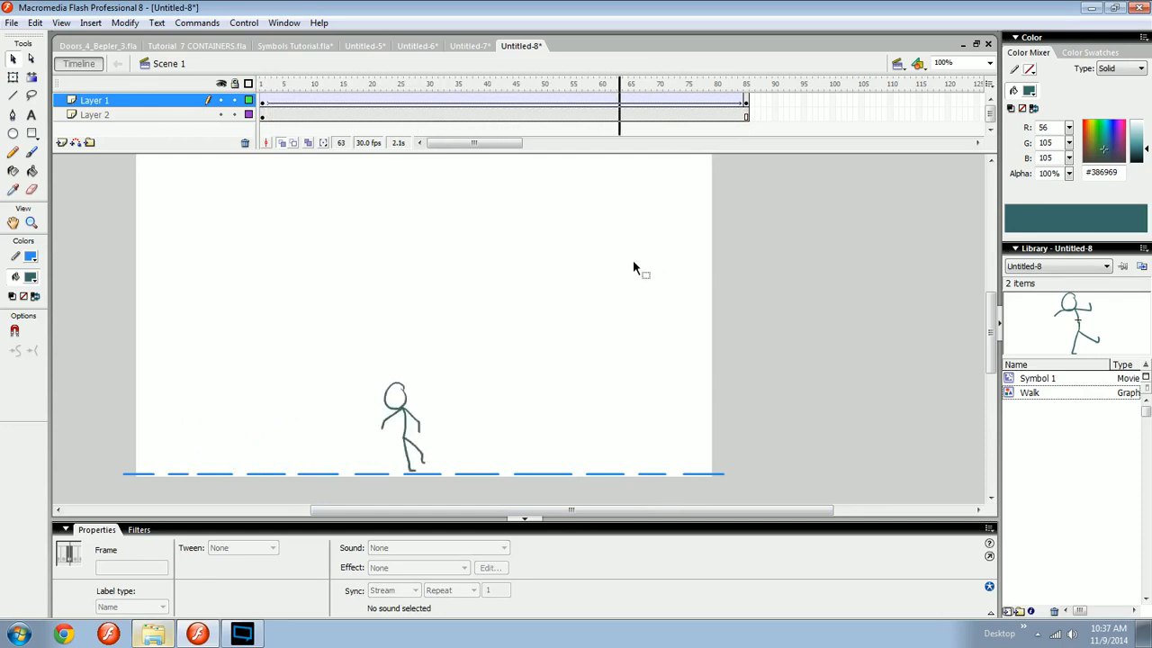
pyautogui.press('Return')
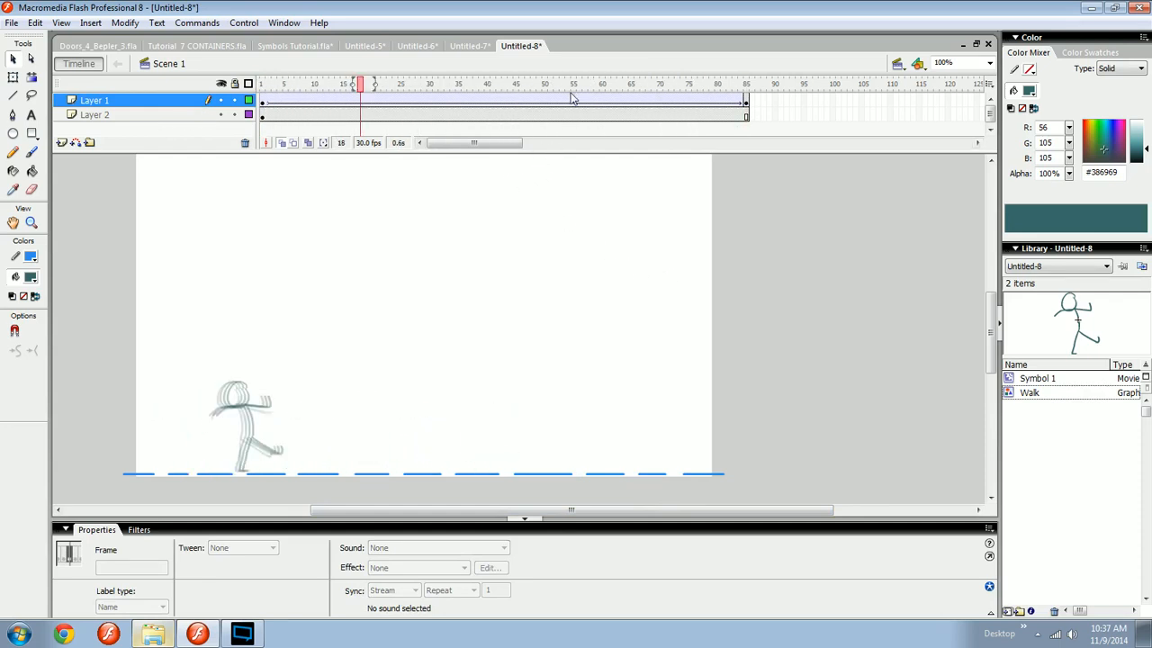
pyautogui.moveTo(578, 97); pyautogui.dragTo(253, 100)
pyautogui.press('Return')
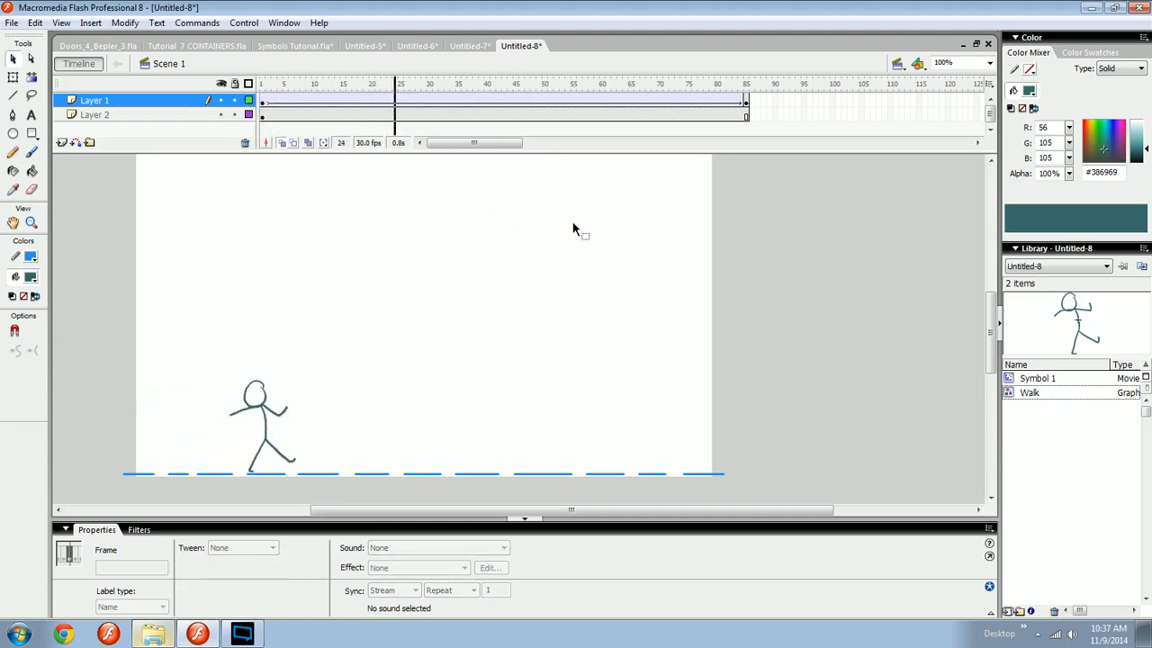
pyautogui.click(598, 85)
# Turn off onion skinning for the walk animation.
pyautogui.moveTo(427, 355); pyautogui.dragTo(519, 300)
pyautogui.moveTo(590, 86); pyautogui.dragTo(282, 162)
pyautogui.click(283, 143)
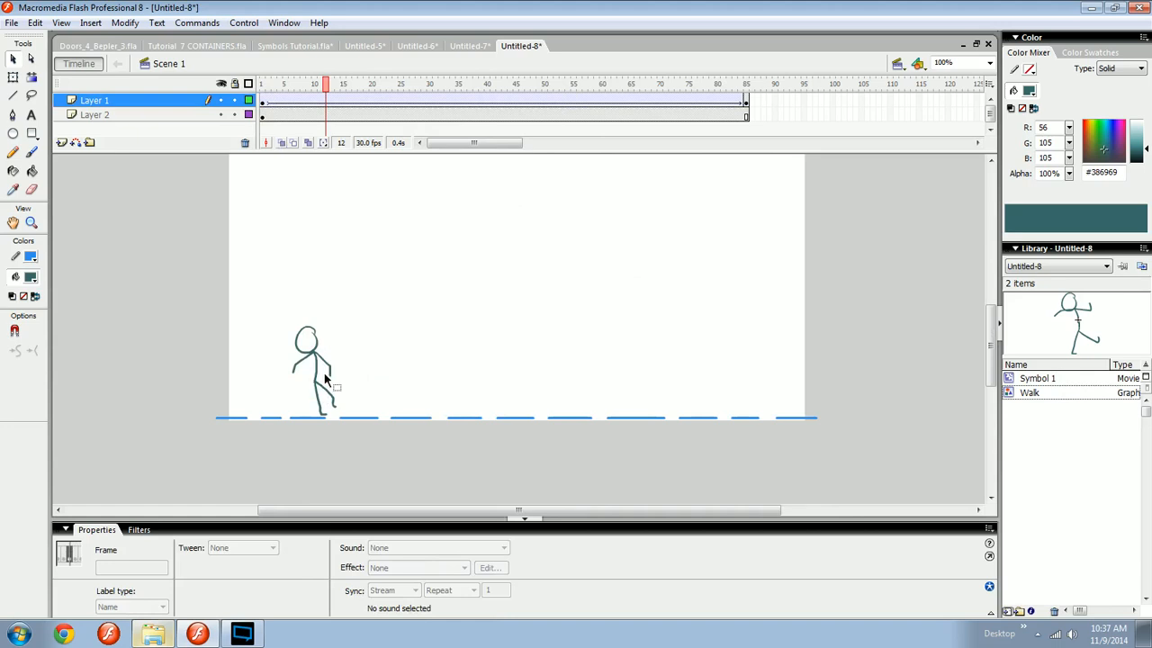
# Zoom in on the walking figure and scrub to frame 36 to check its feet against the dashes.
pyautogui.press('z')
pyautogui.moveTo(278, 369); pyautogui.dragTo(367, 435)
pyautogui.moveTo(329, 81); pyautogui.dragTo(464, 83)
pyautogui.moveTo(750, 270); pyautogui.dragTo(505, 335)
pyautogui.hotkey('ctrl', '-')
pyautogui.press('v')
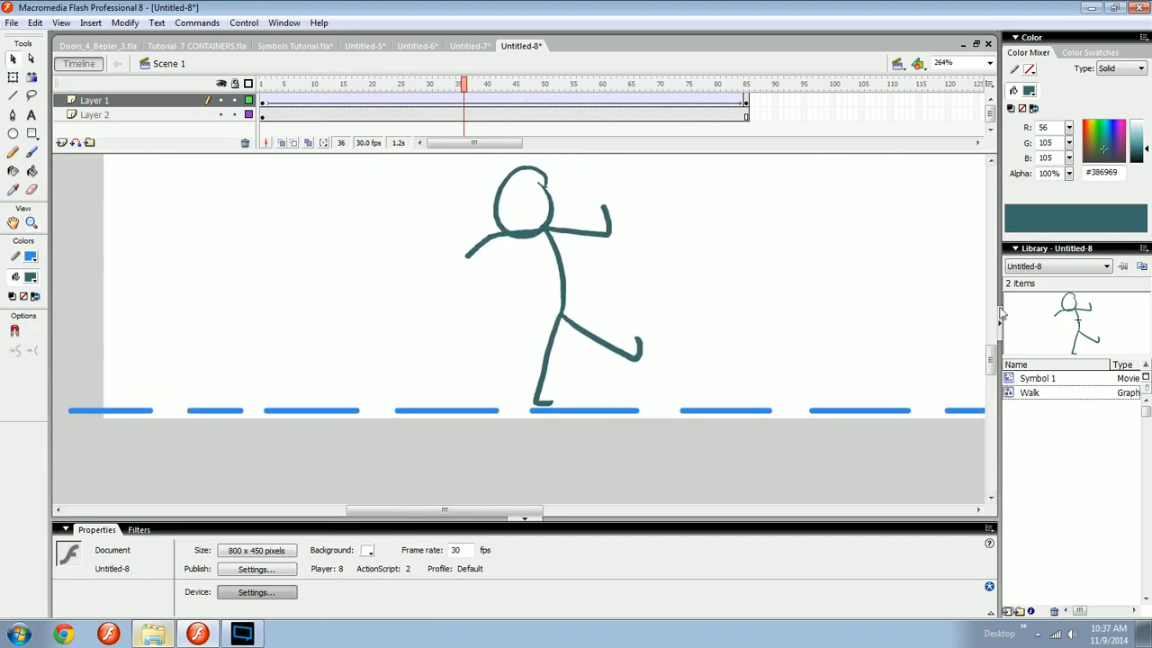
# Open the Walk symbol for editing at 50% zoom and scrub through its frames to examine the walk cycle.
pyautogui.doubleClick(1032, 317)
pyautogui.hotkey('ctrl', '-')
pyautogui.click(275, 97)
pyautogui.moveTo(275, 97); pyautogui.dragTo(325, 283)
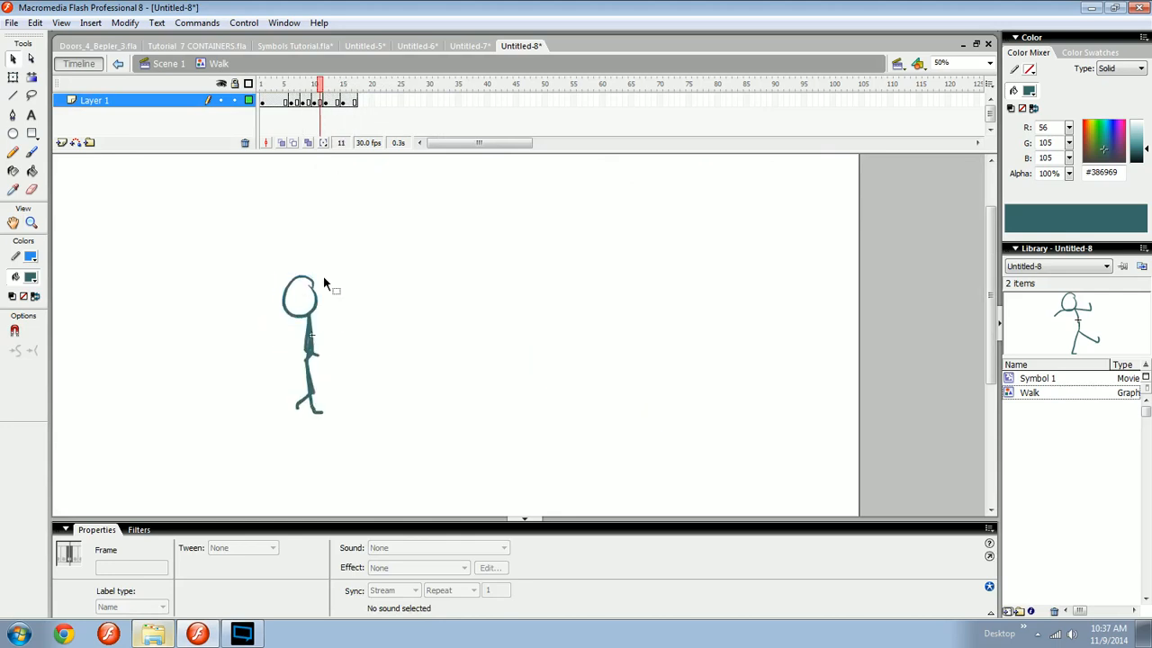
# Return to Scene 1 and play the walk from the first frame to check its pace across the stage.
pyautogui.click(170, 67)
pyautogui.moveTo(378, 85); pyautogui.dragTo(258, 88)
pyautogui.hotkey('ctrl', '-')
pyautogui.moveTo(493, 347); pyautogui.dragTo(414, 402)
pyautogui.press('Return')
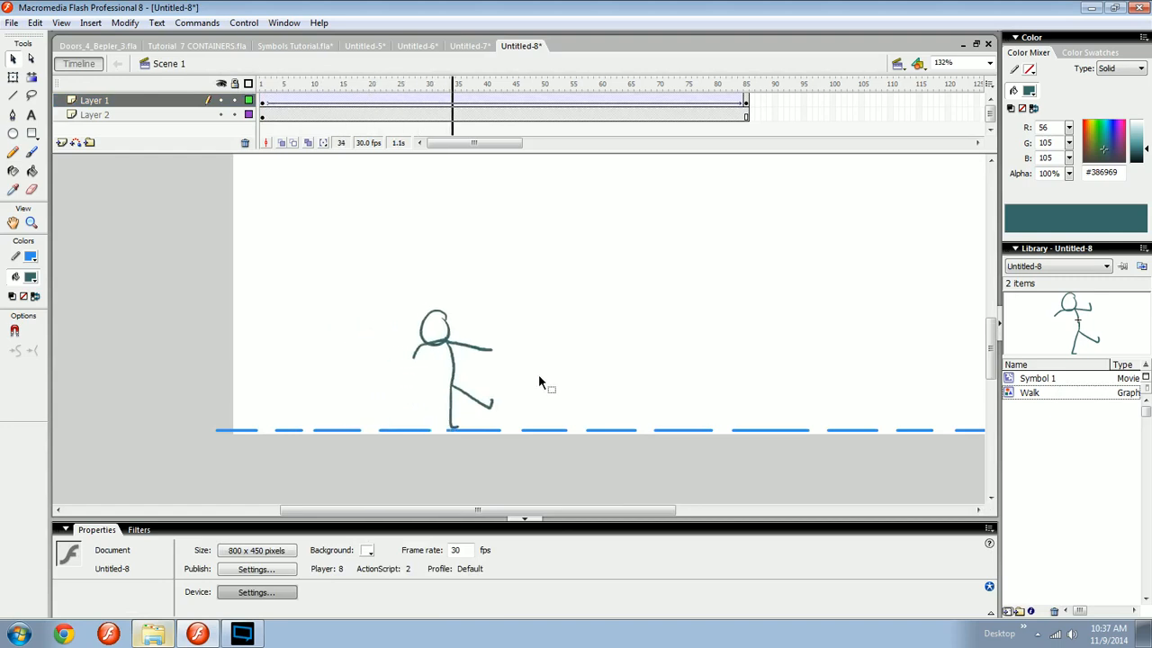
# Hide the dashed ground line on Layer 2 and replay the walk without it.
pyautogui.click(220, 115)
pyautogui.click(348, 87)
pyautogui.press('Return')
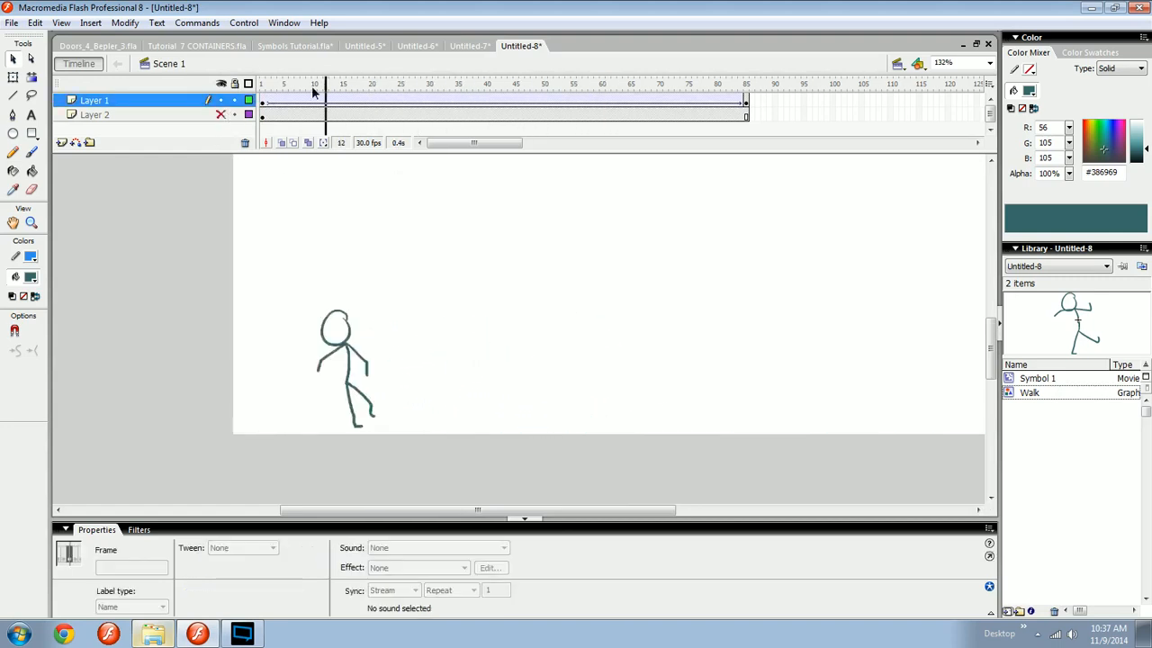
pyautogui.click(751, 102)
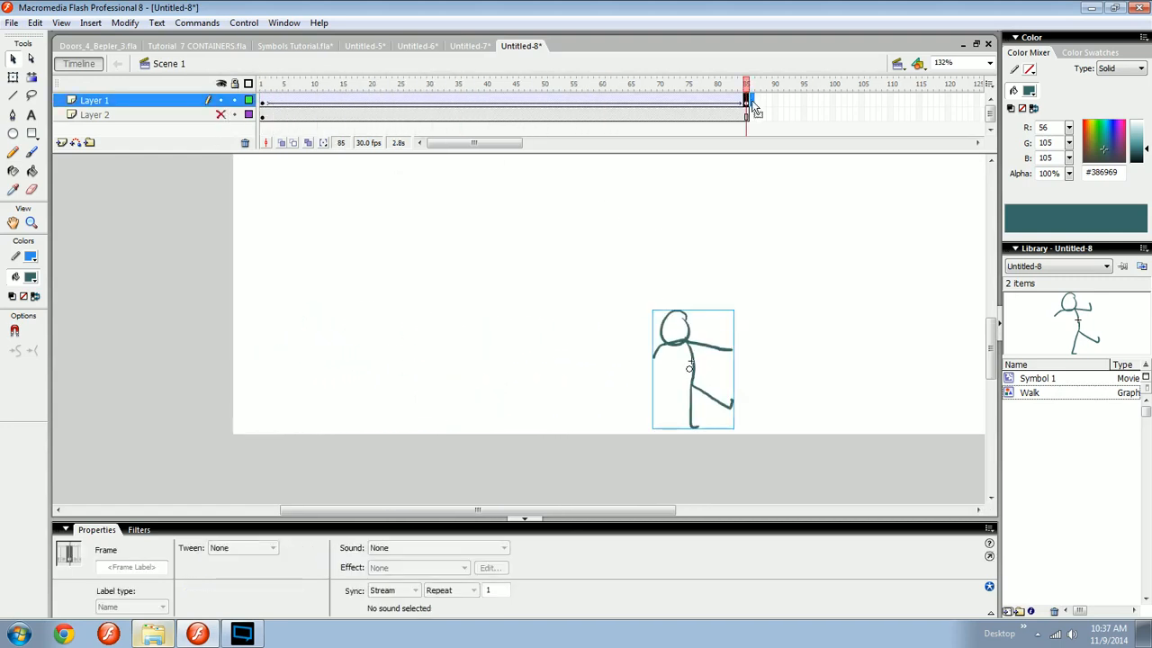
pyautogui.click(755, 102)
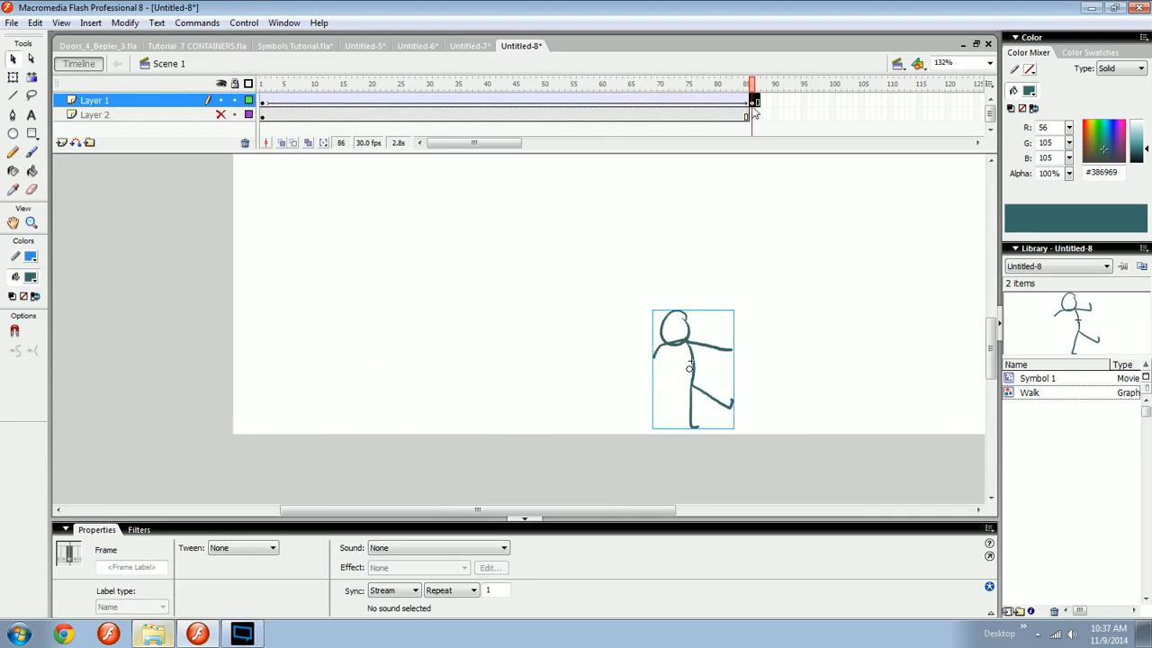
pyautogui.hotkey('ctrl', 'z')
# Move the figure at frame 85 back towards its start to shorten the walk, and replay the tween.
pyautogui.moveTo(657, 396); pyautogui.dragTo(648, 396)
pyautogui.moveTo(719, 87); pyautogui.dragTo(499, 103)
pyautogui.press('Return')
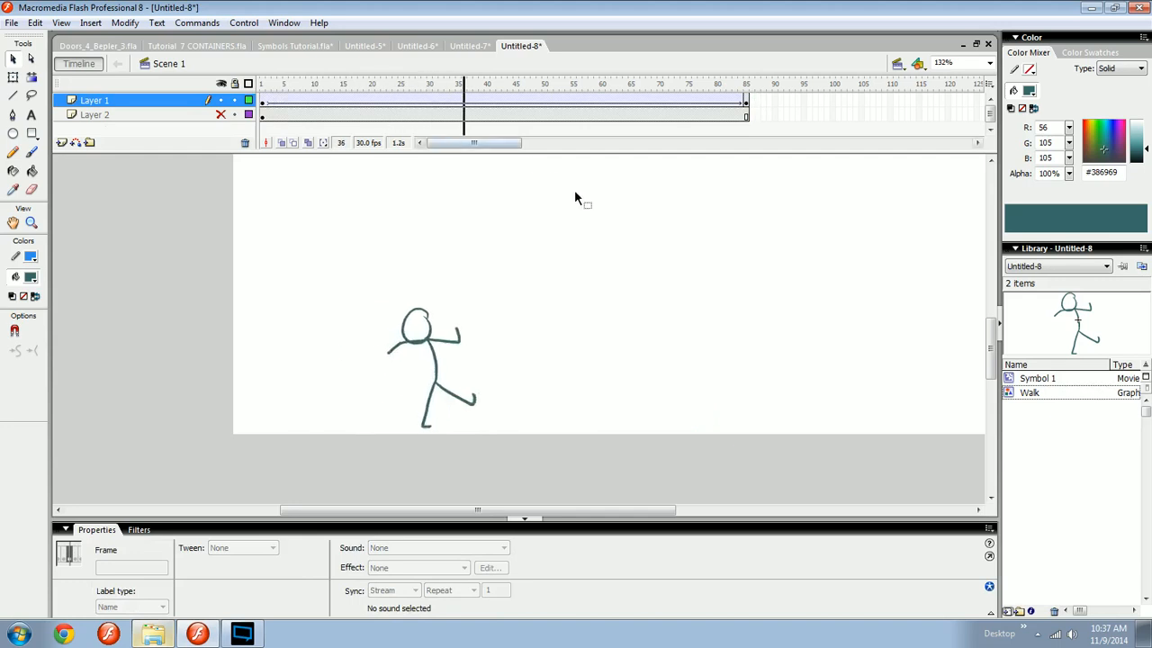
pyautogui.press('space')
pyautogui.moveTo(689, 322)
pyautogui.mouseDown()
pyautogui.moveTo(463, 379)
pyautogui.moveTo(514, 366)
pyautogui.mouseUp()
pyautogui.hotkey('ctrl', '-')
pyautogui.press('b')
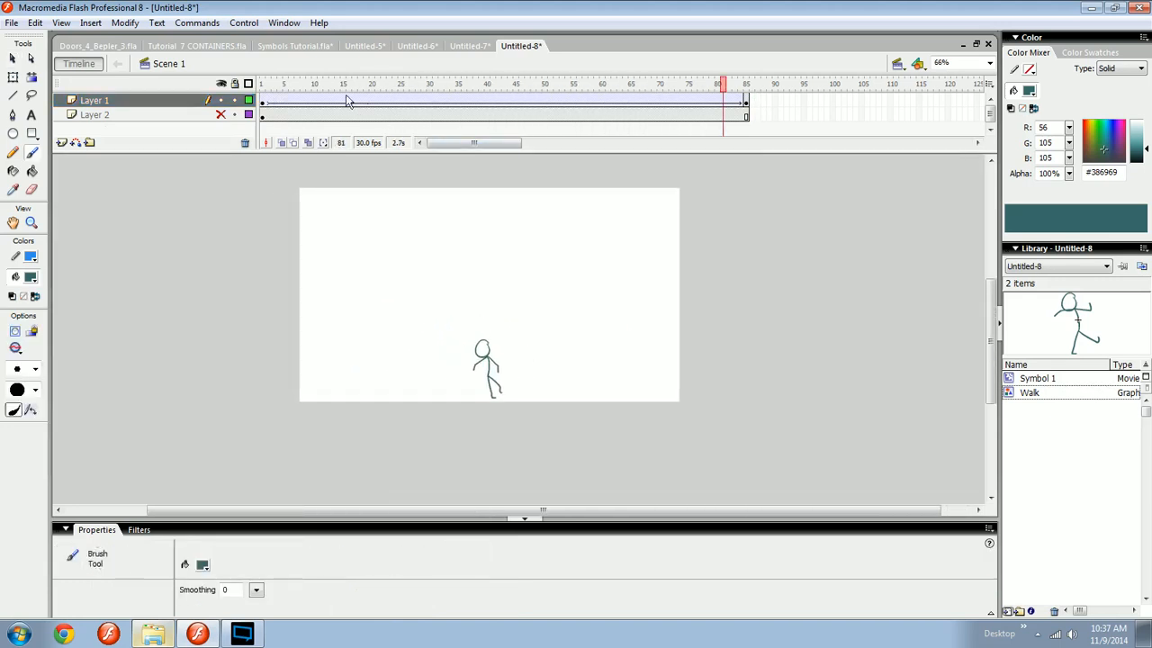
pyautogui.moveTo(722, 83); pyautogui.dragTo(262, 88)
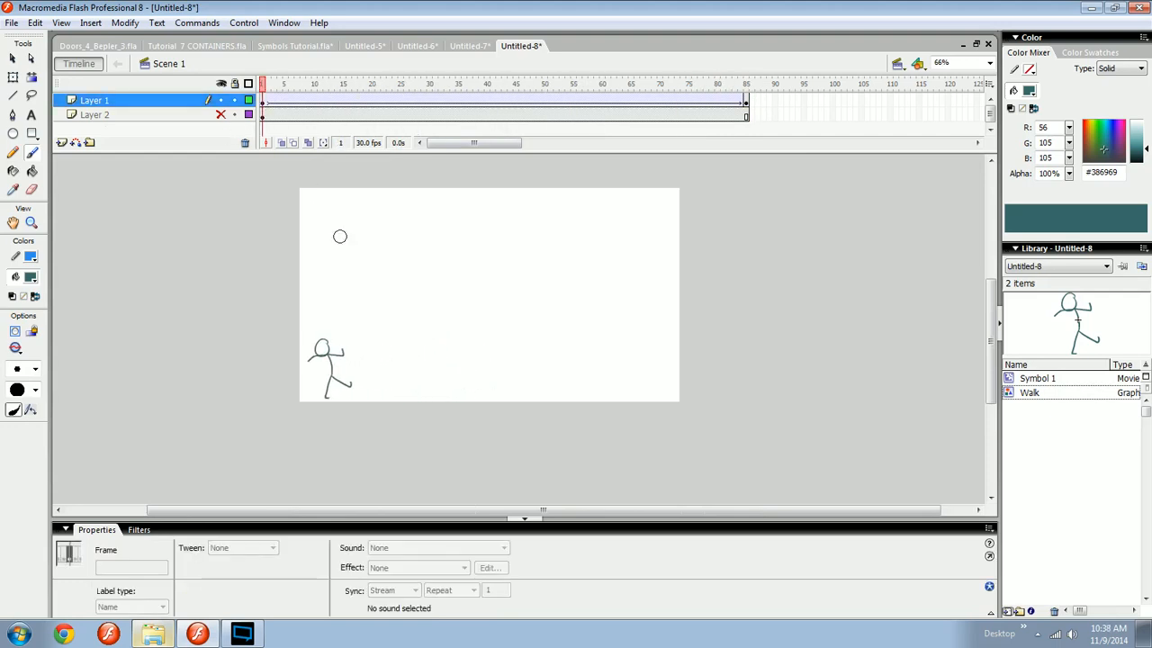
pyautogui.click(411, 373)
pyautogui.moveTo(410, 374); pyautogui.dragTo(401, 404)
pyautogui.moveTo(477, 319); pyautogui.dragTo(491, 257)
pyautogui.press('v')
pyautogui.hotkey('ctrl', '=')
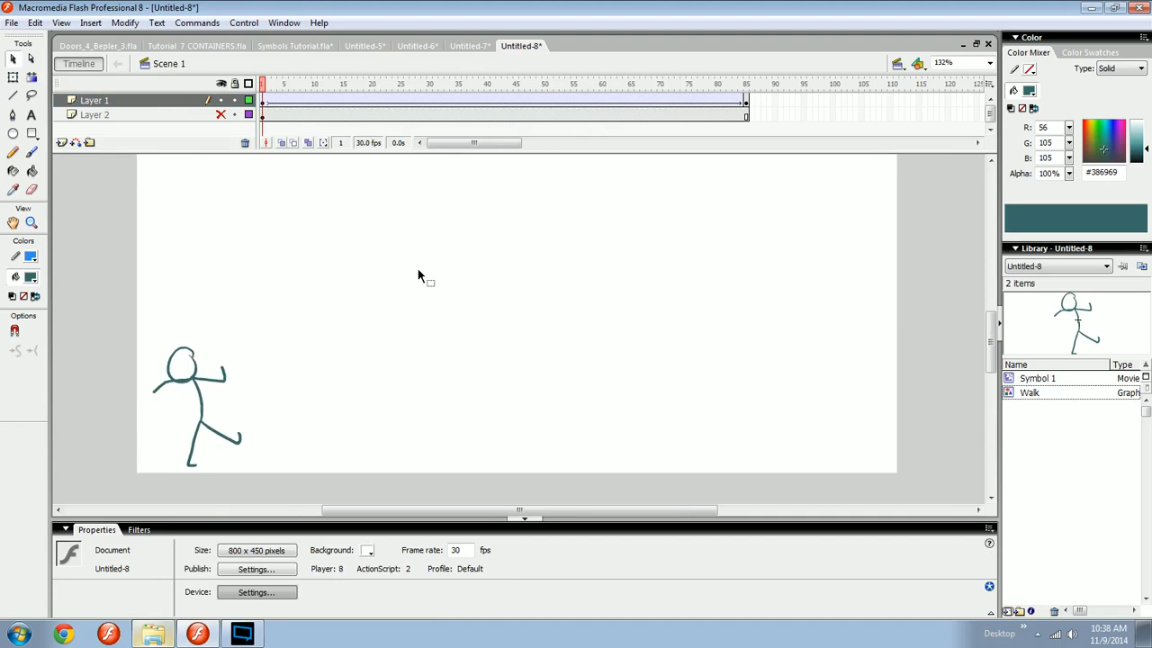
# Switch to the Untitled-7 document, open its Dust symbol for editing and copy all of its frames.
pyautogui.click(469, 46)
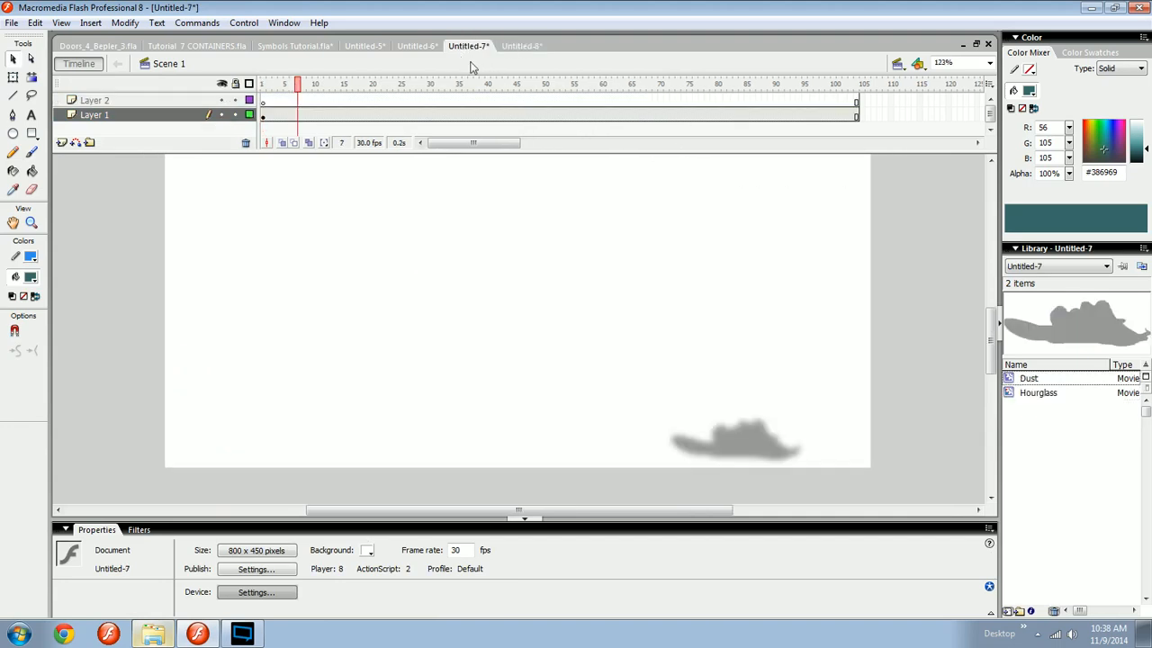
pyautogui.click(1019, 381)
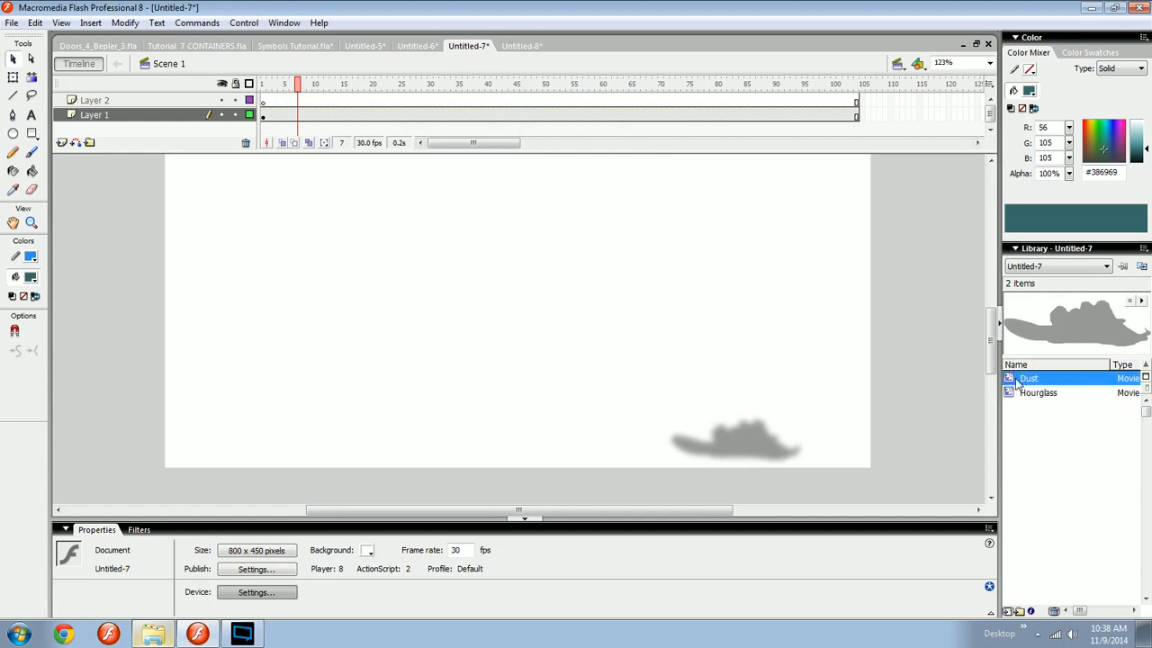
pyautogui.doubleClick(1019, 383)
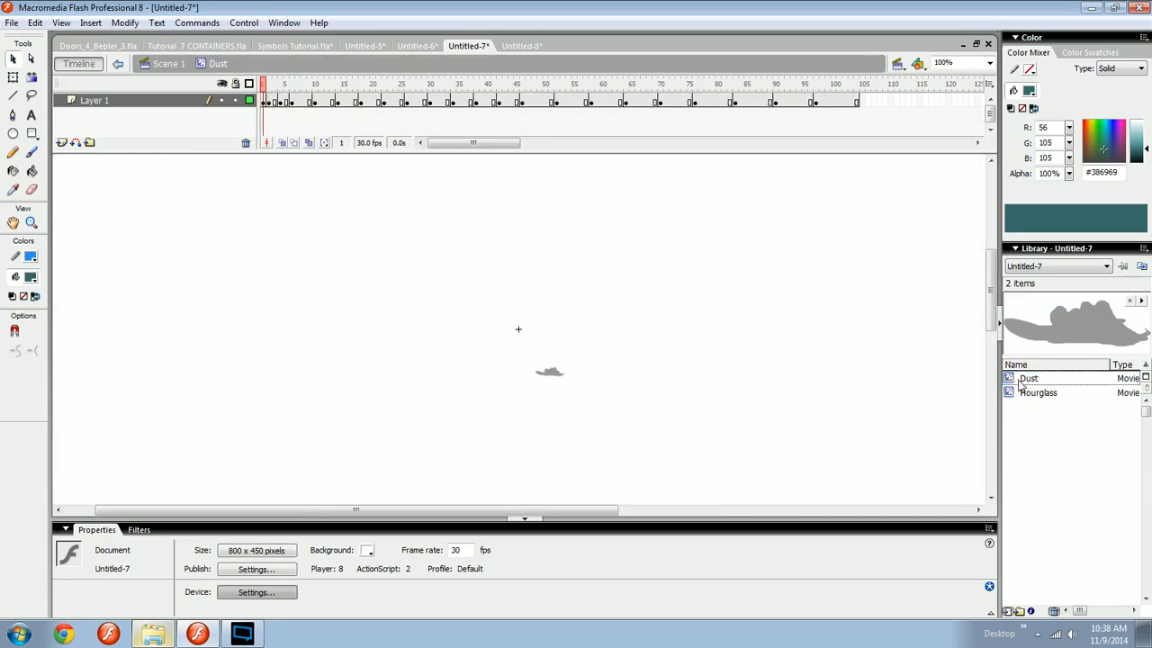
pyautogui.moveTo(854, 103); pyautogui.dragTo(250, 96)
pyautogui.rightClick(331, 97)
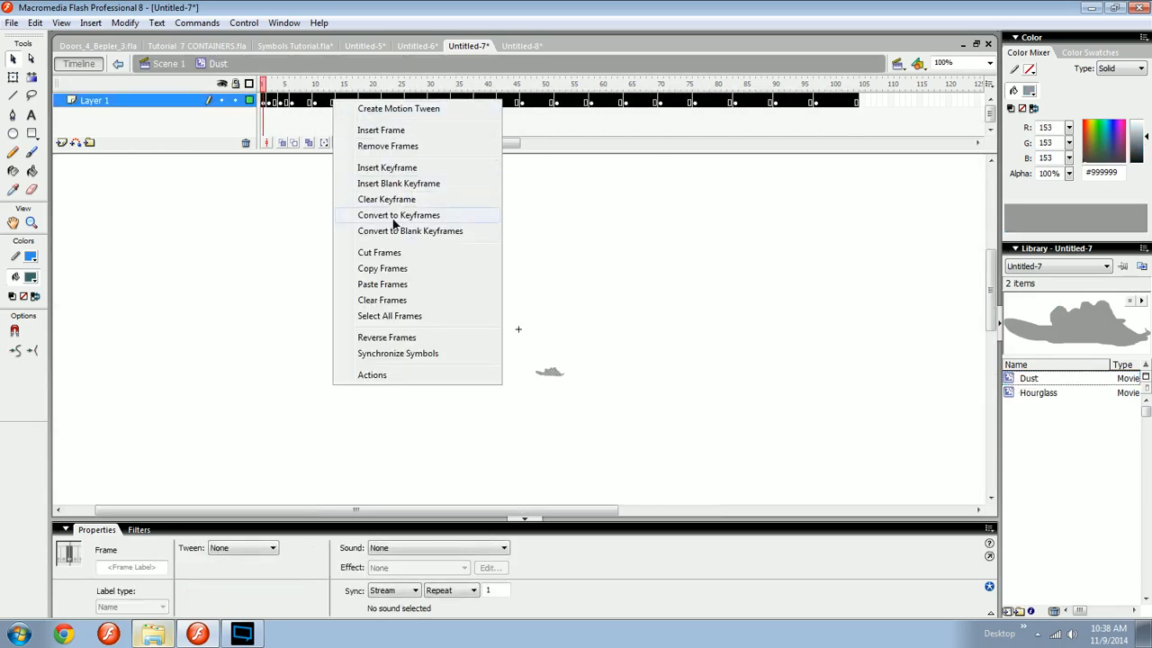
pyautogui.click(398, 265)
# Return to the Untitled-8 document and add a new layer above the walk for the dust.
pyautogui.click(522, 46)
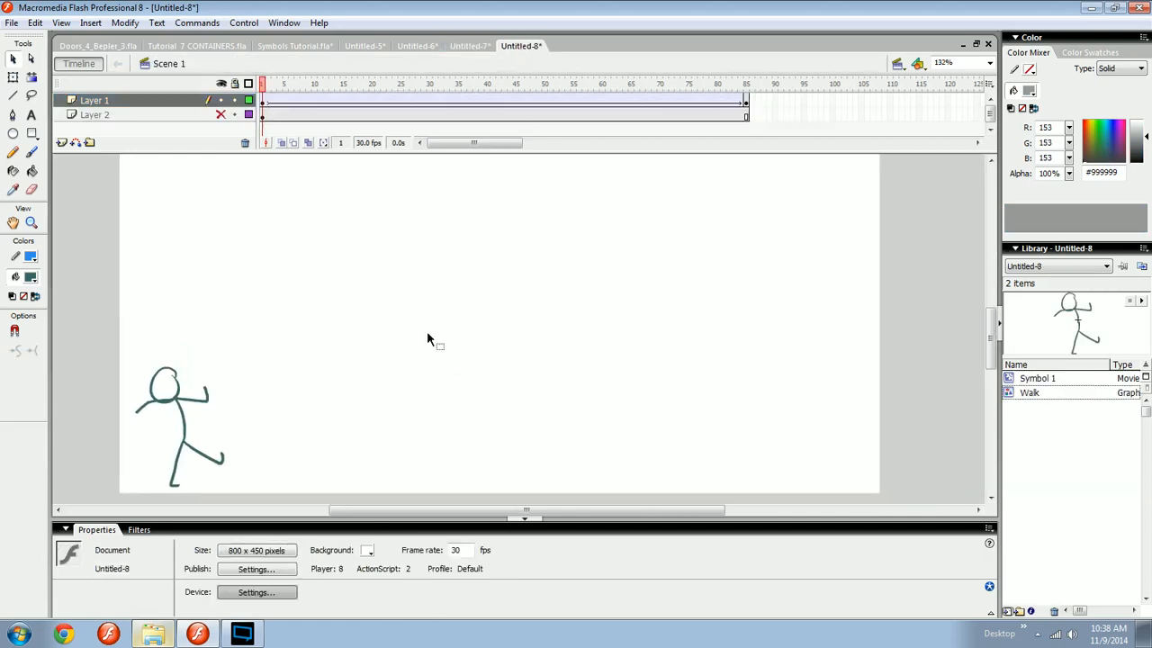
pyautogui.click(62, 142)
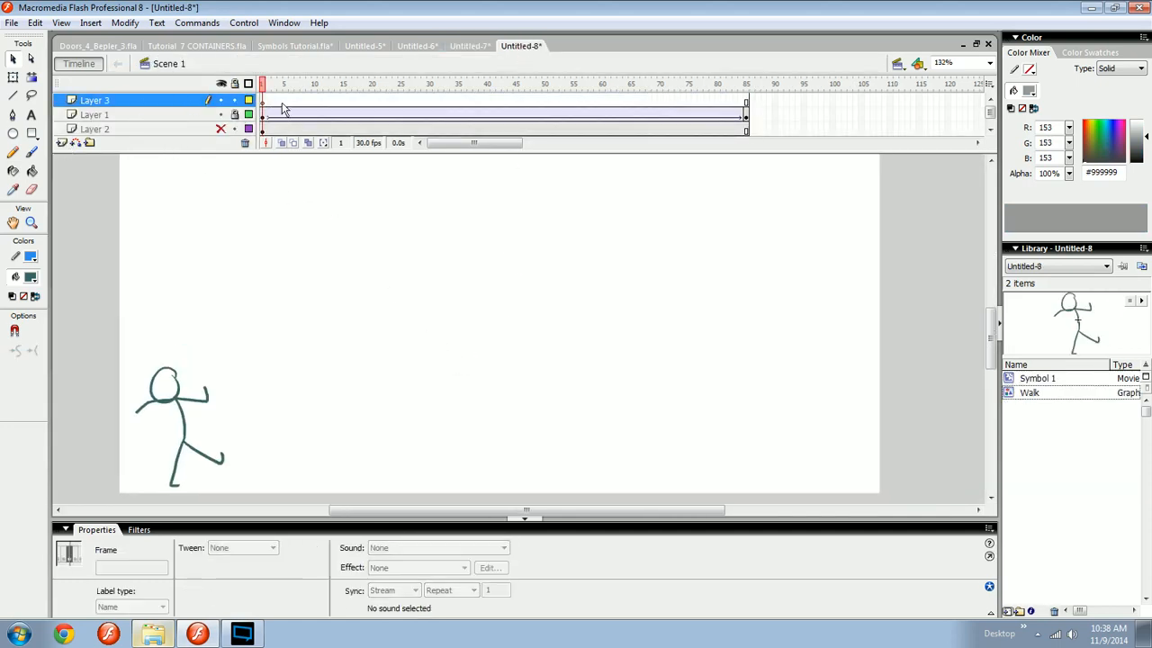
pyautogui.click(273, 100)
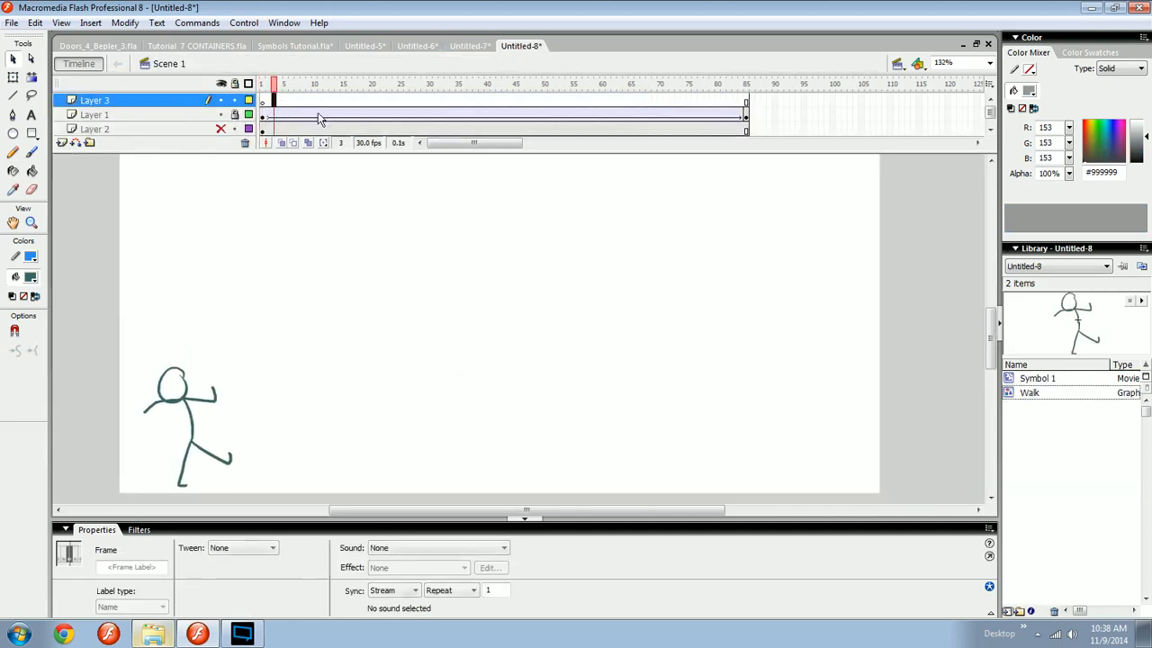
# Create a new graphic symbol and paste the copied dust frames into its first frame.
pyautogui.click(1008, 612)
pyautogui.press('Return')
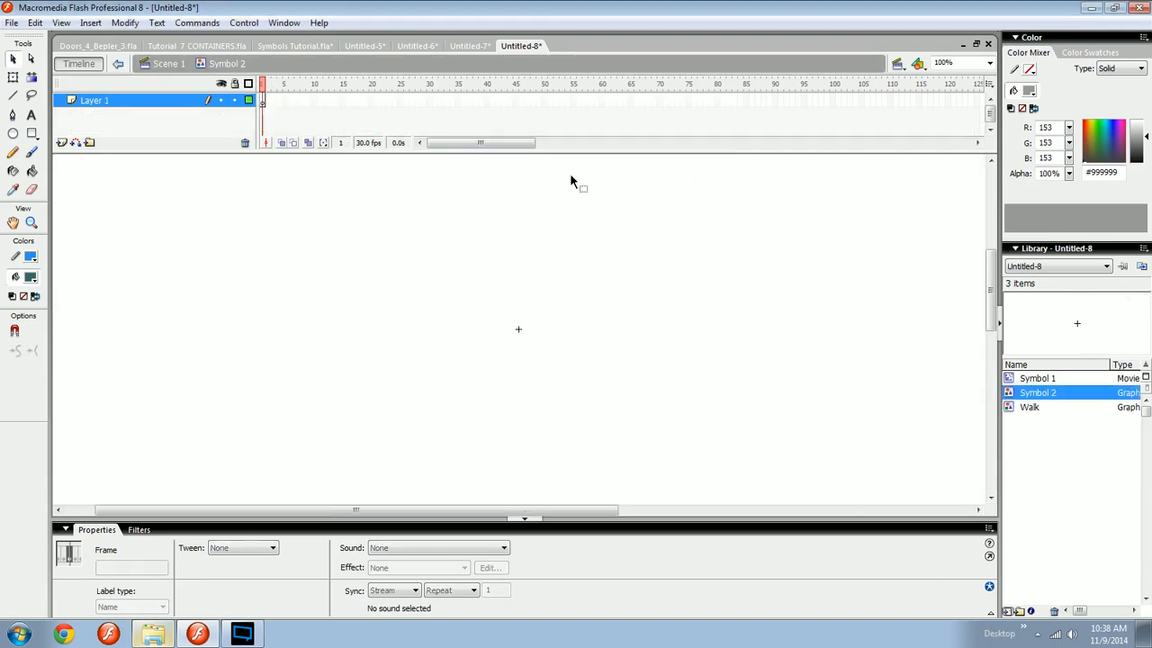
pyautogui.rightClick(263, 99)
pyautogui.click(299, 283)
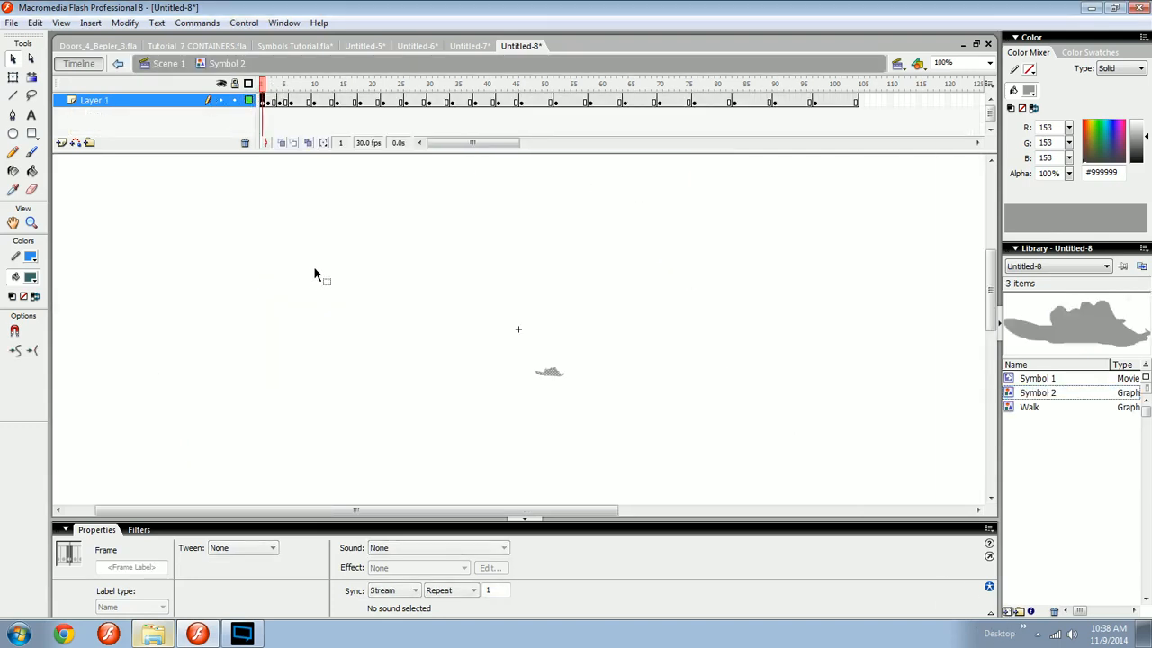
# Place the dust symbol at the walking figure's trailing foot on Layer 3 in Scene 1, starting at frame 13.
pyautogui.click(170, 65)
pyautogui.moveTo(1071, 331); pyautogui.dragTo(534, 319)
pyautogui.press('v')
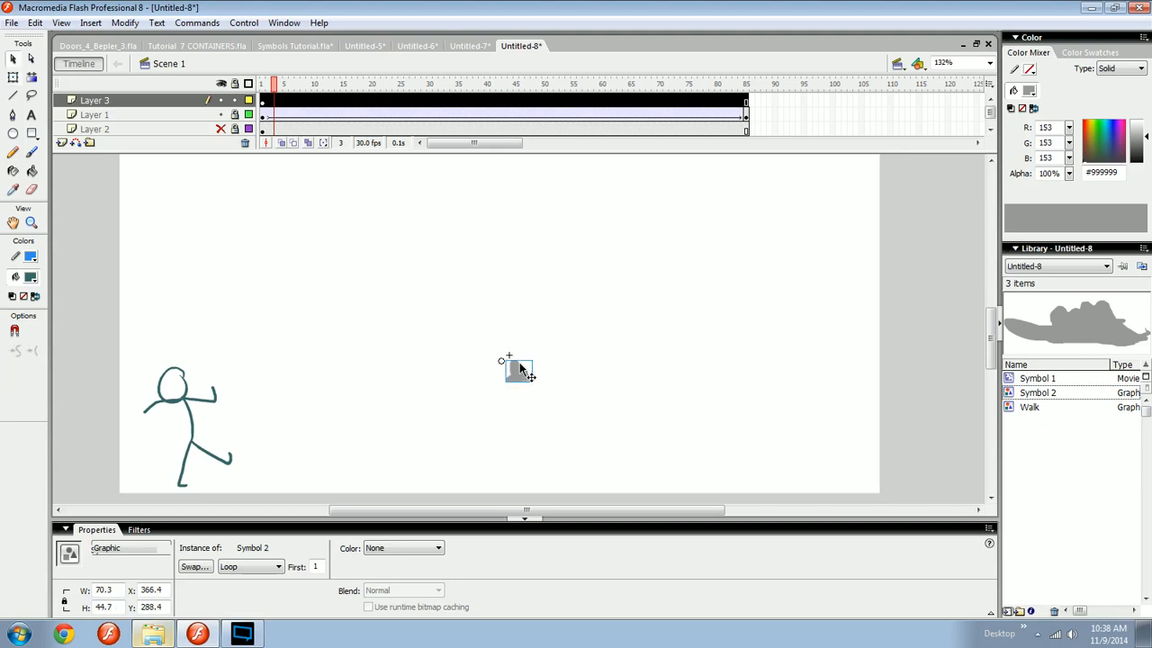
pyautogui.moveTo(146, 478); pyautogui.dragTo(165, 469)
pyautogui.press('Return')
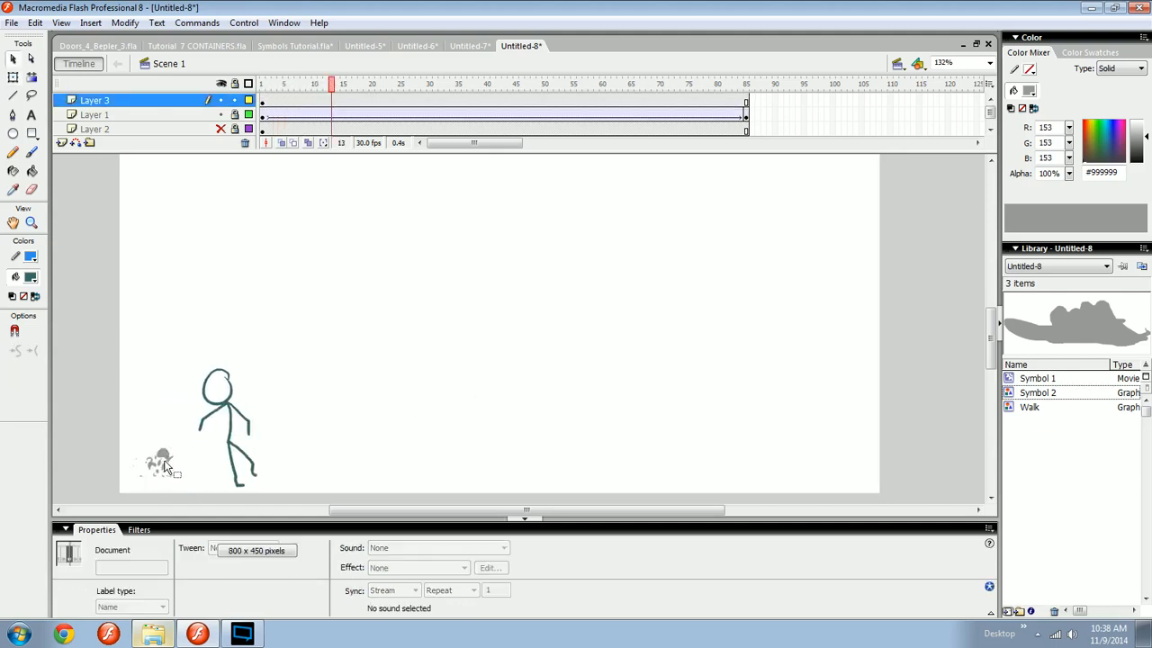
pyautogui.moveTo(162, 463); pyautogui.dragTo(214, 469)
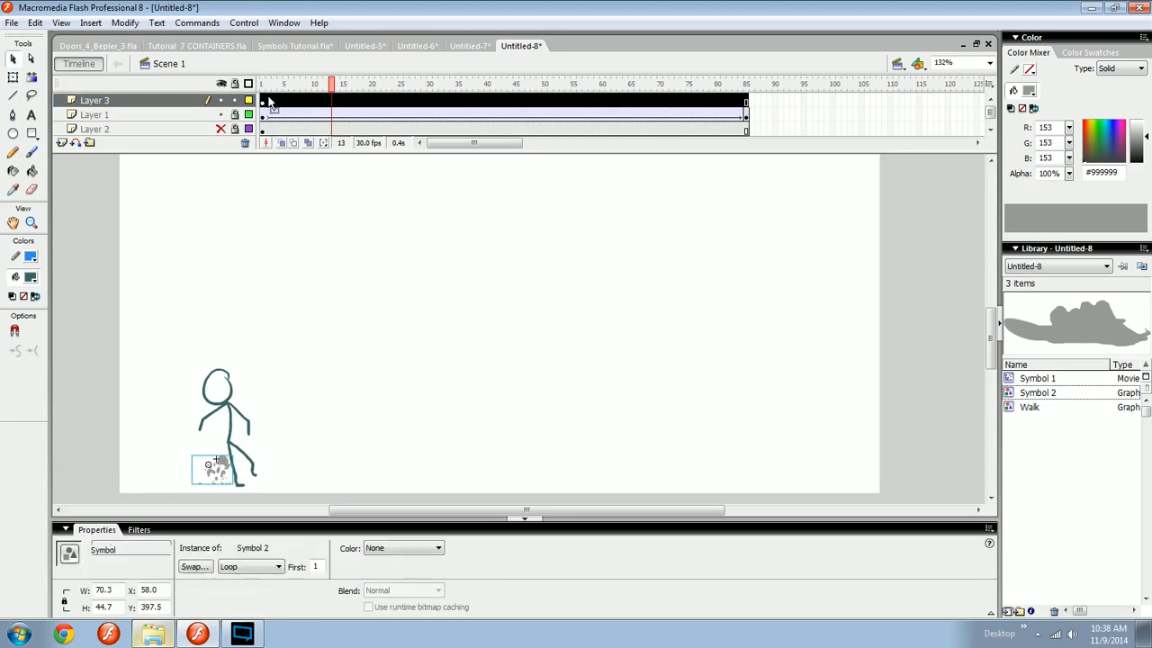
pyautogui.click(263, 105)
# Add a keyframe at frame 29 of Layer 3 and paste another dust puff at the figure's trailing foot.
pyautogui.moveTo(332, 85); pyautogui.dragTo(426, 88)
pyautogui.click(367, 103)
pyautogui.click(423, 101)
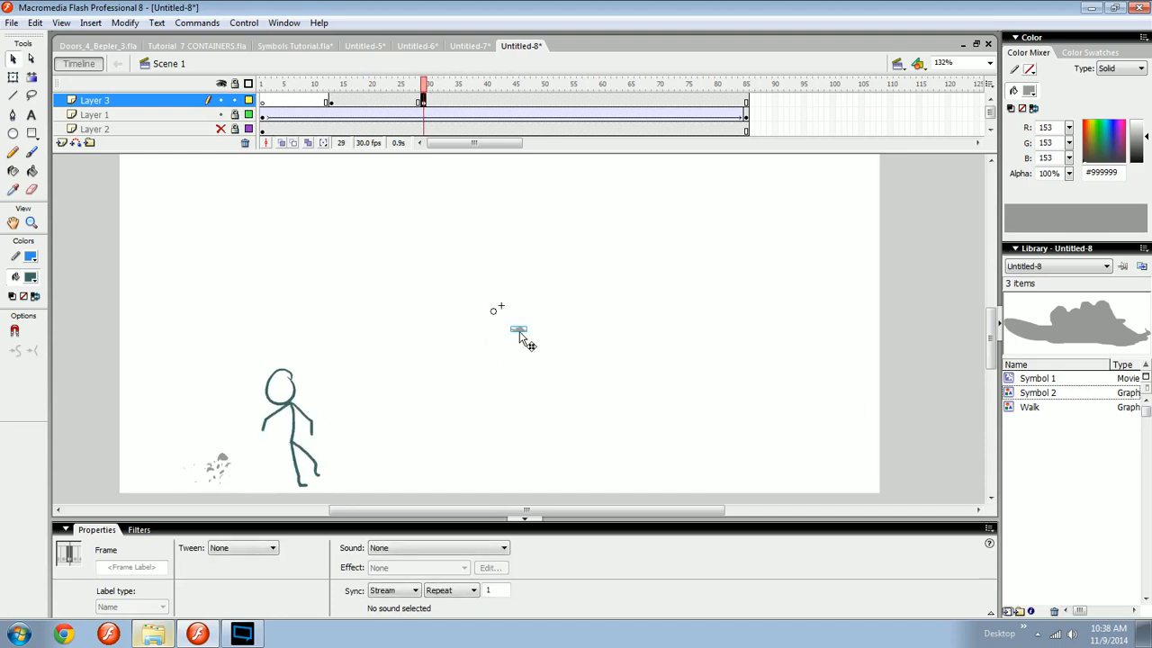
pyautogui.click(302, 495)
# Add a keyframe at frame 44 of Layer 3 and paste a dust puff for the figure's next footstep.
pyautogui.moveTo(425, 85); pyautogui.dragTo(513, 85)
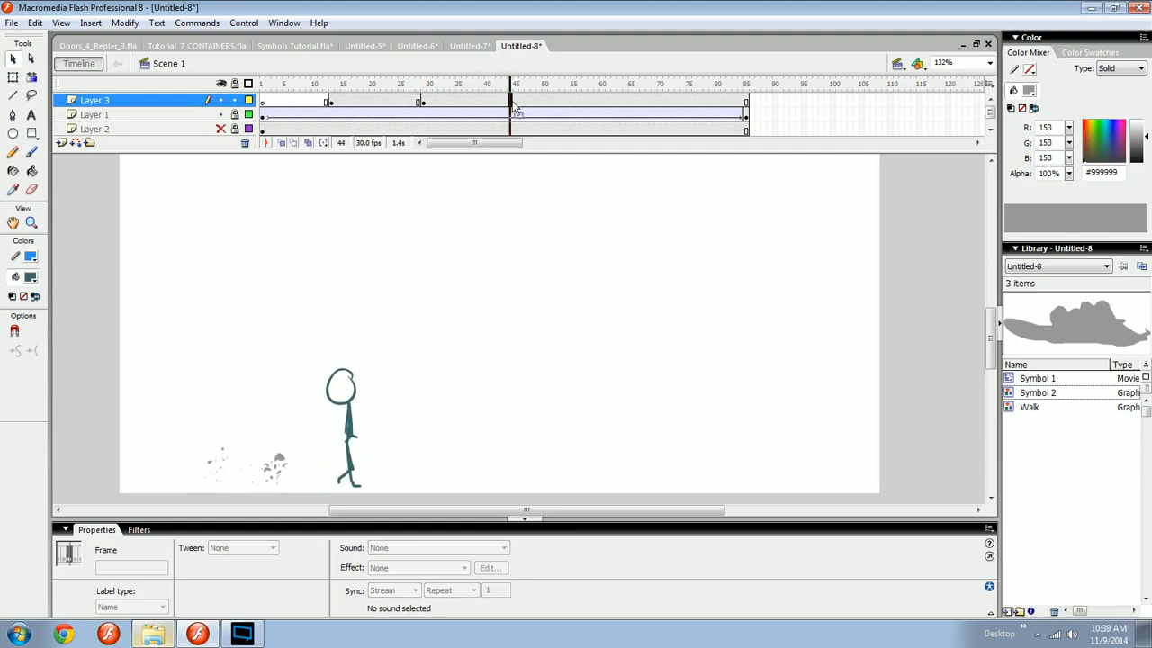
pyautogui.click(513, 103)
pyautogui.click(399, 451)
pyautogui.hotkey('ctrl', 'v')
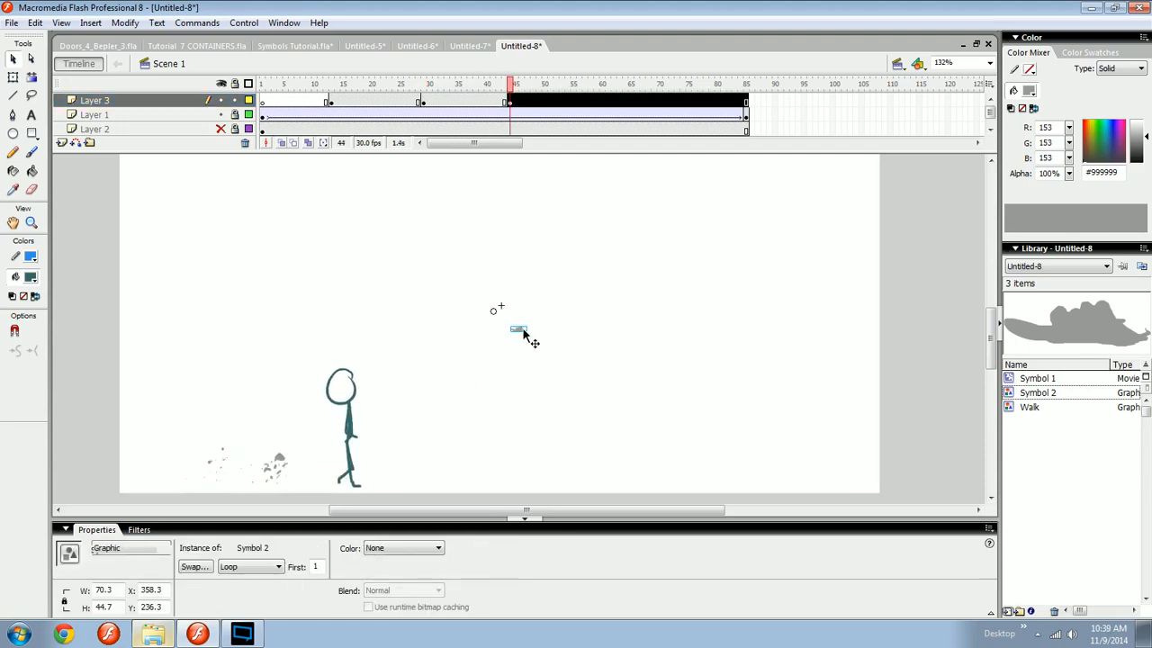
# Add a keyframe at frame 61 of Layer 3 and paste a dust puff behind the figure's foot.
pyautogui.moveTo(529, 83); pyautogui.dragTo(613, 85)
pyautogui.click(610, 103)
pyautogui.press('F6')
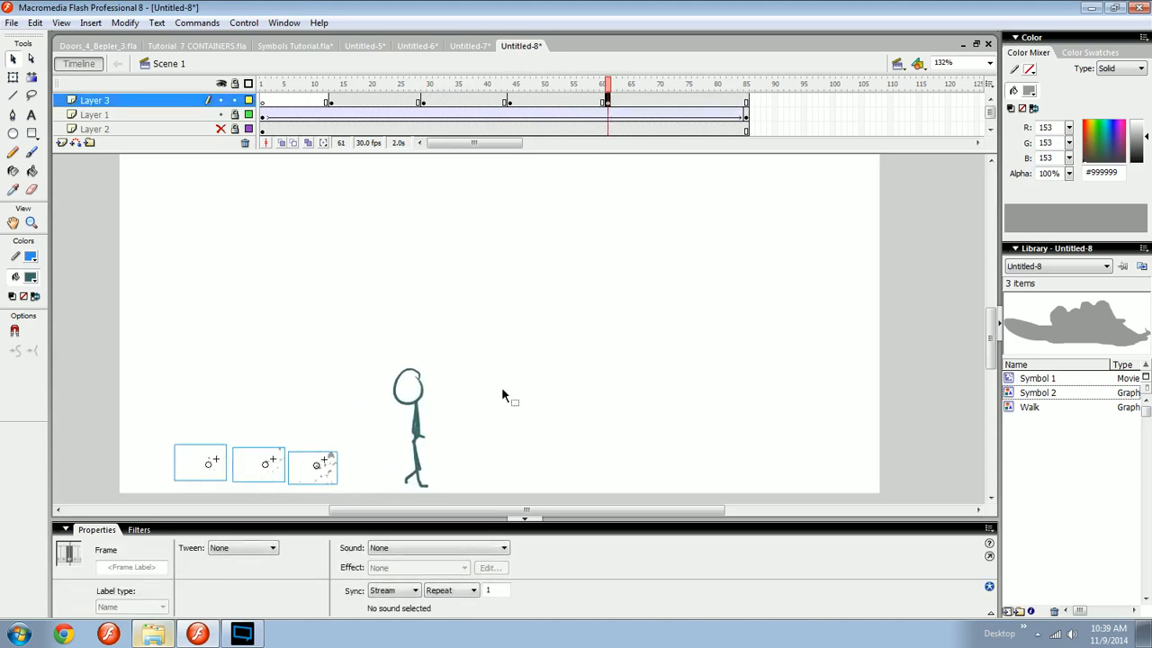
pyautogui.click(504, 440)
pyautogui.hotkey('ctrl', 'v')
pyautogui.moveTo(506, 352); pyautogui.dragTo(493, 369)
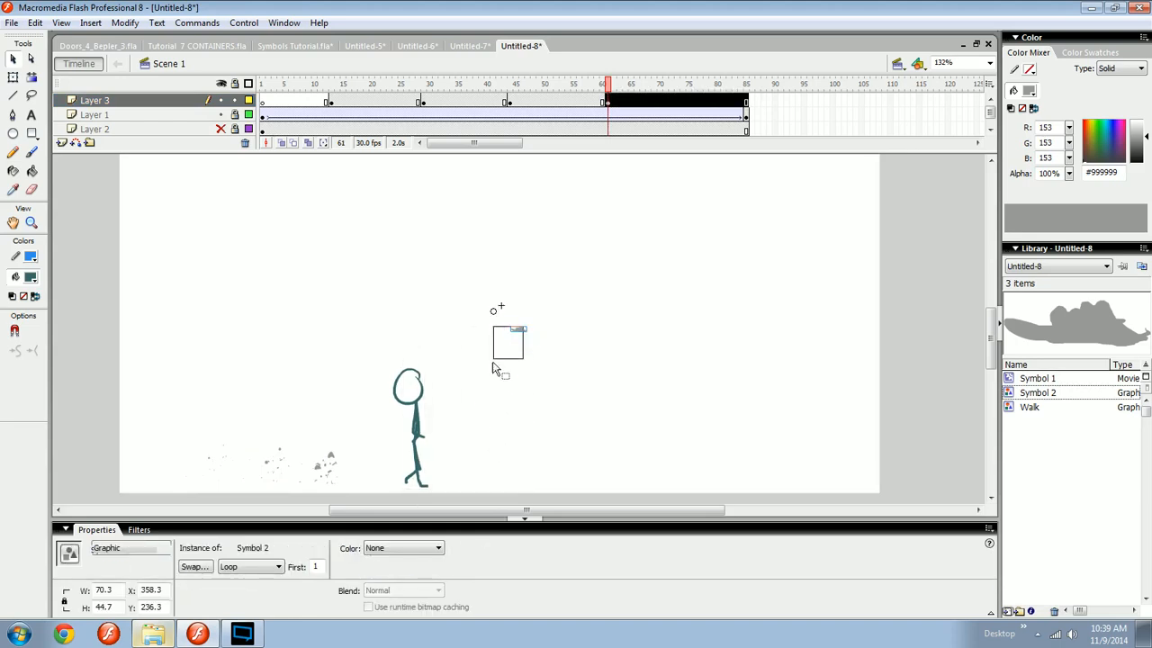
# Add a keyframe at frame 79 of Layer 3 and paste a final dust puff at the figure's feet.
pyautogui.moveTo(611, 100); pyautogui.dragTo(715, 99)
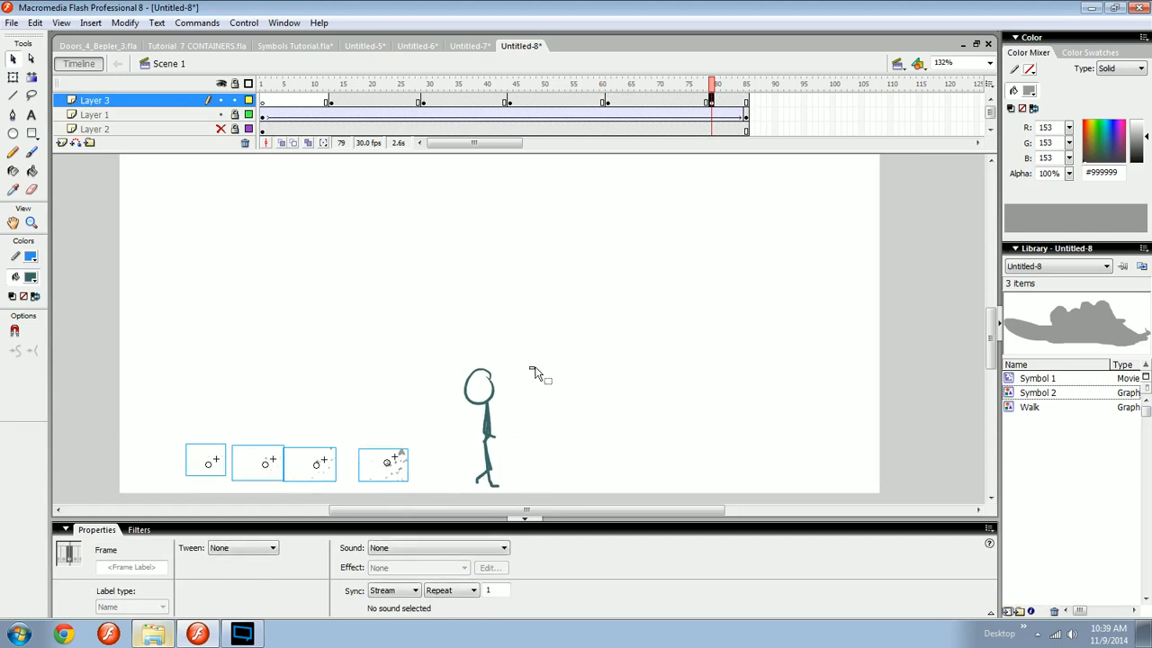
pyautogui.press('F6')
pyautogui.click(540, 396)
pyautogui.hotkey('ctrl', 'v')
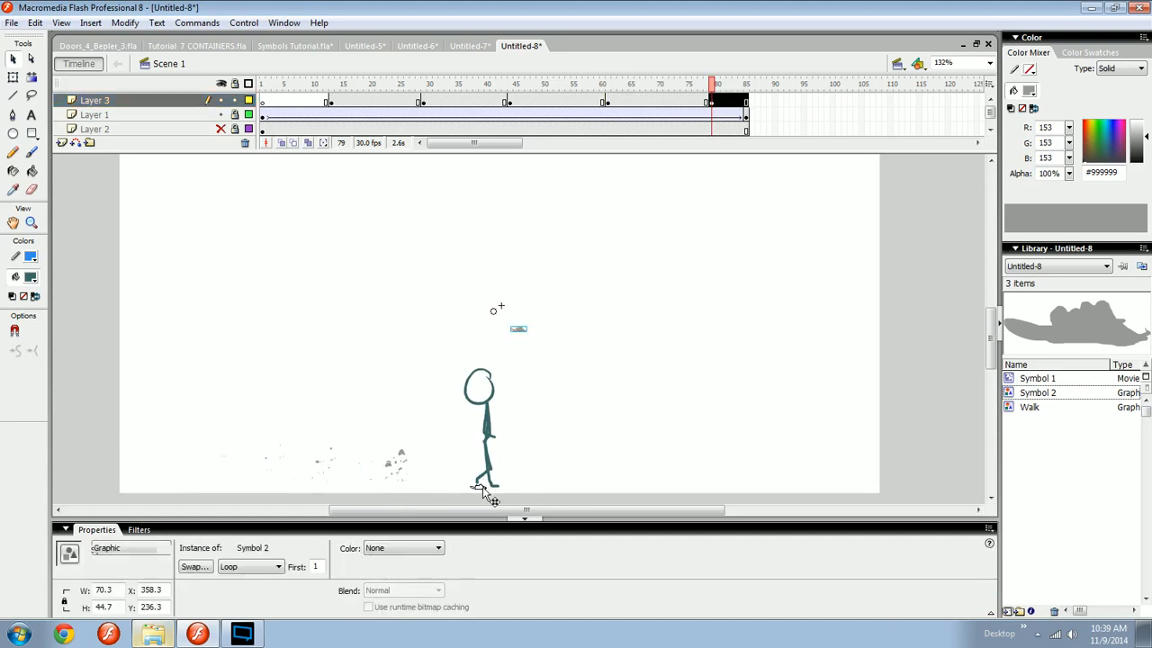
# Test the movie to check the dust puffs following the walk, and close the preview.
pyautogui.click(553, 437)
pyautogui.hotkey('ctrl', 'Return')
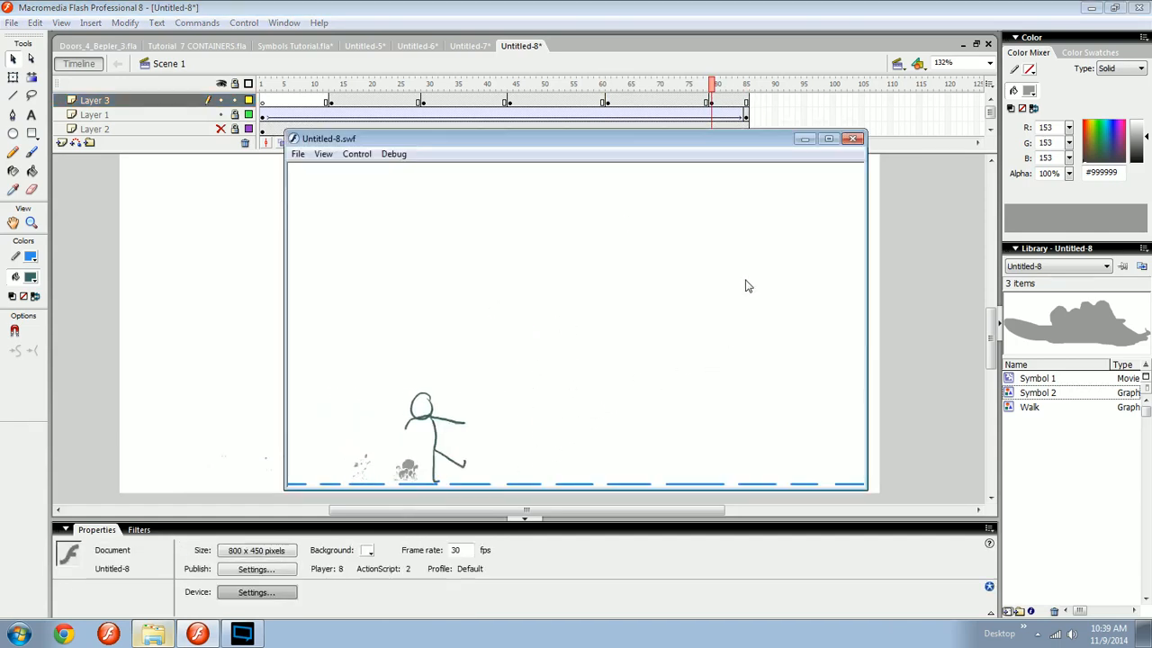
pyautogui.click(853, 140)
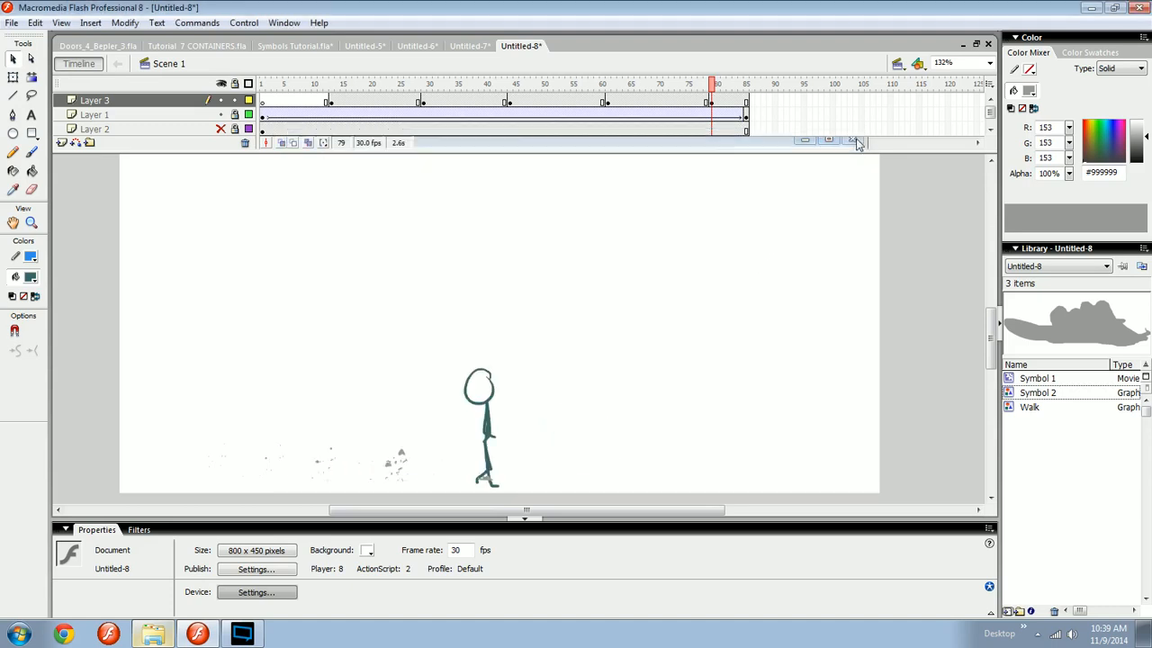